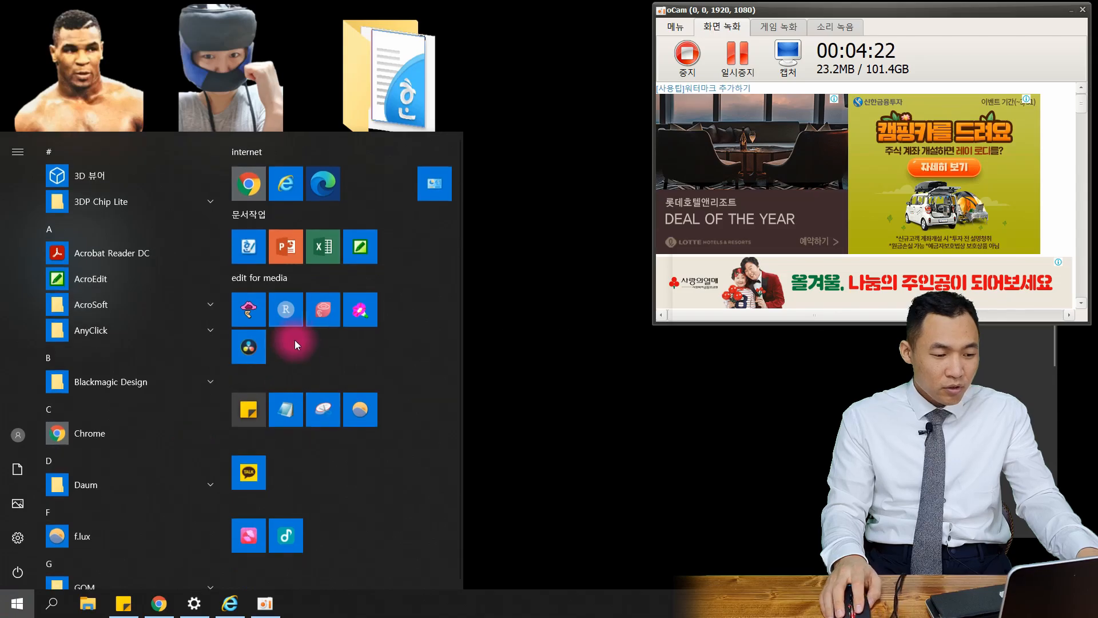
- Launch Praat and load the sound file Hayoung'sWater.wav
left_click(443, 250)
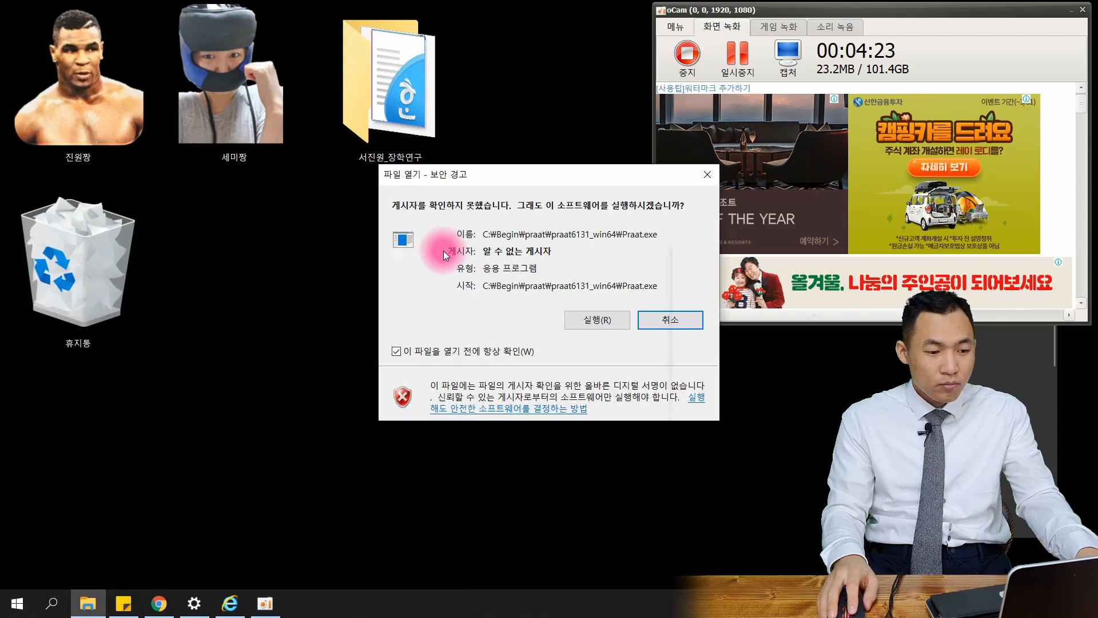
left_click(593, 320)
mouse_move(103, 22)
left_mouse_down()
mouse_move(229, 23)
mouse_move(91, 23)
left_mouse_up()
left_click(72, 31)
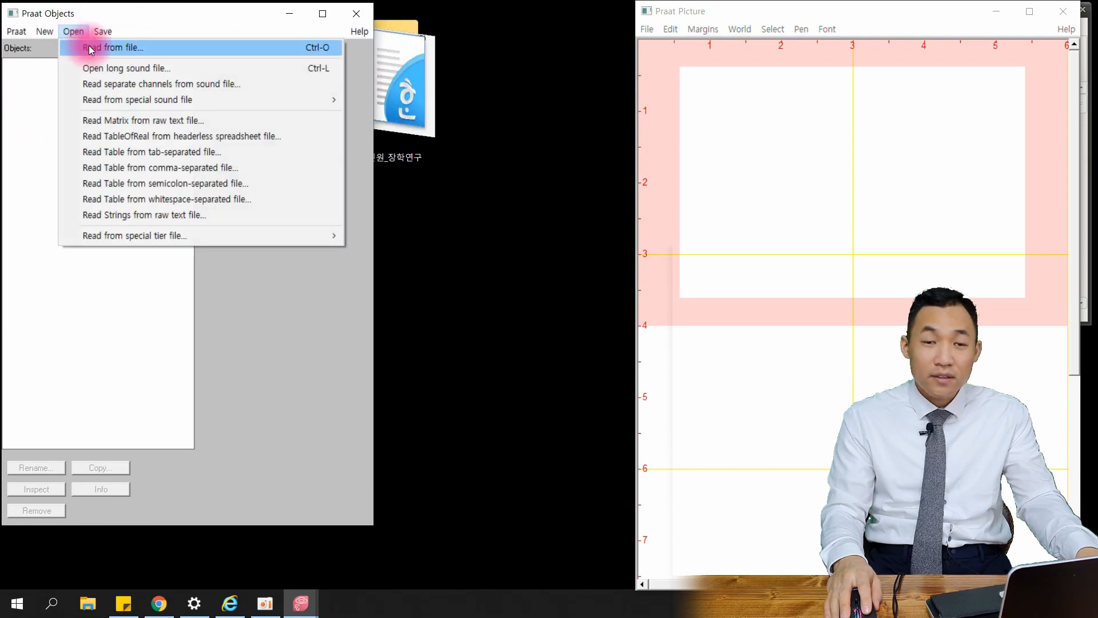
left_click(107, 47)
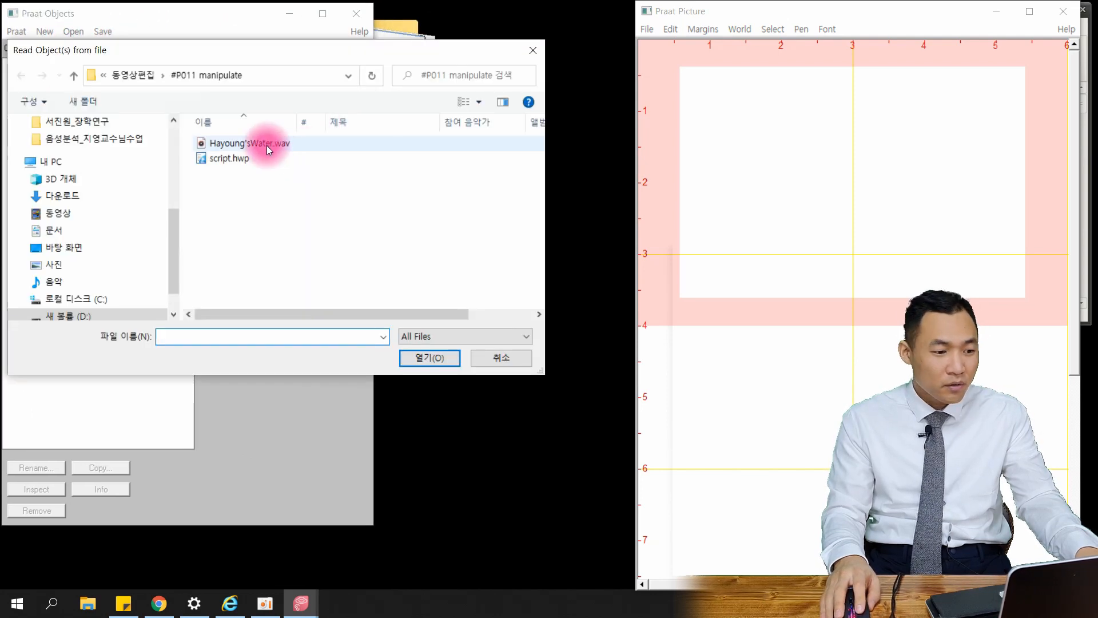
left_click(268, 145)
left_click(409, 359)
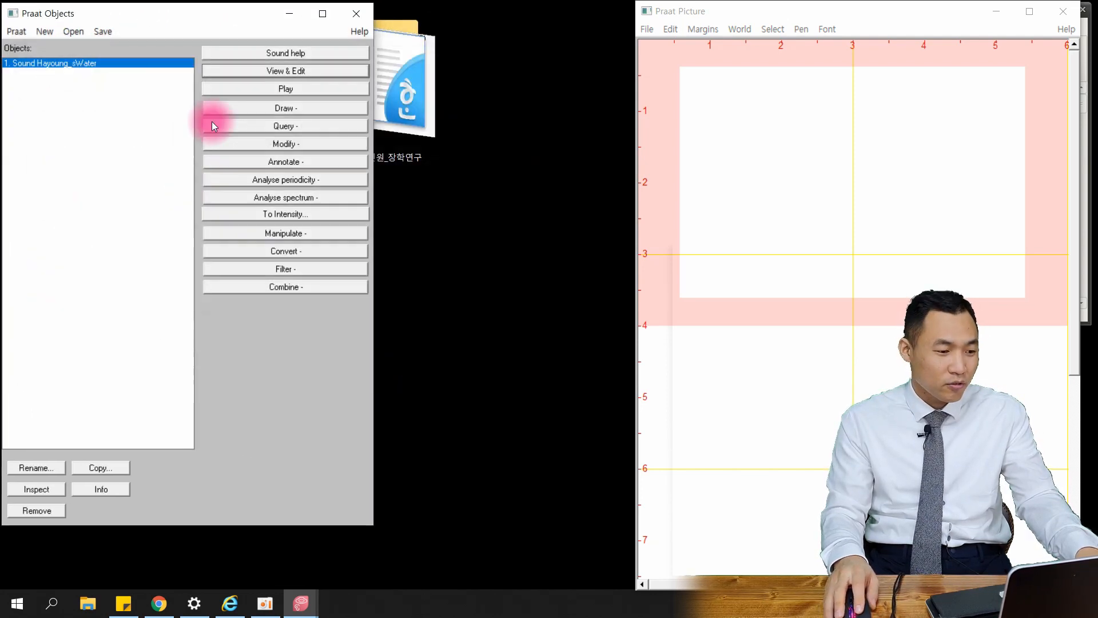
- Open the loaded sound in the editor, play it whole, and place the cursor at about 0.30 s for partial playback
double_click(97, 62)
left_click(512, 407)
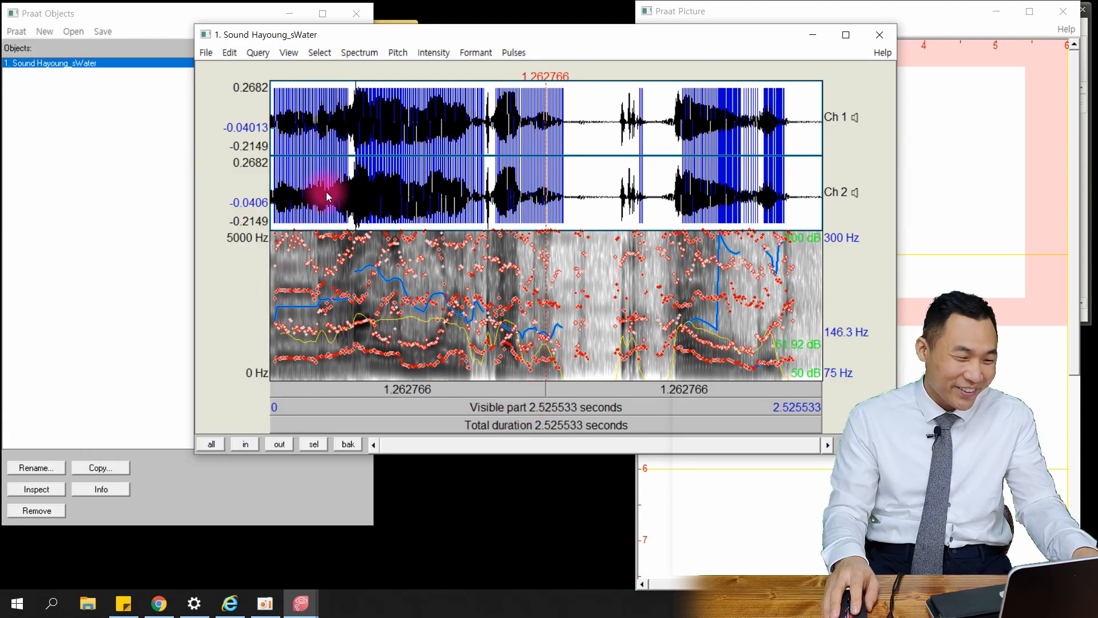
left_click(336, 245)
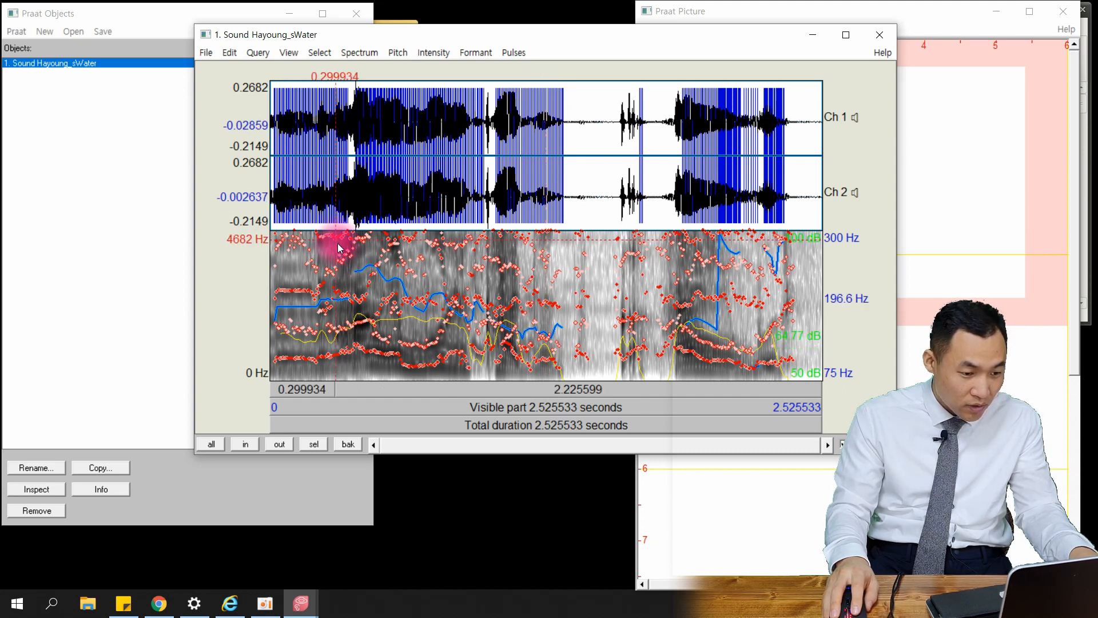
left_click(405, 390)
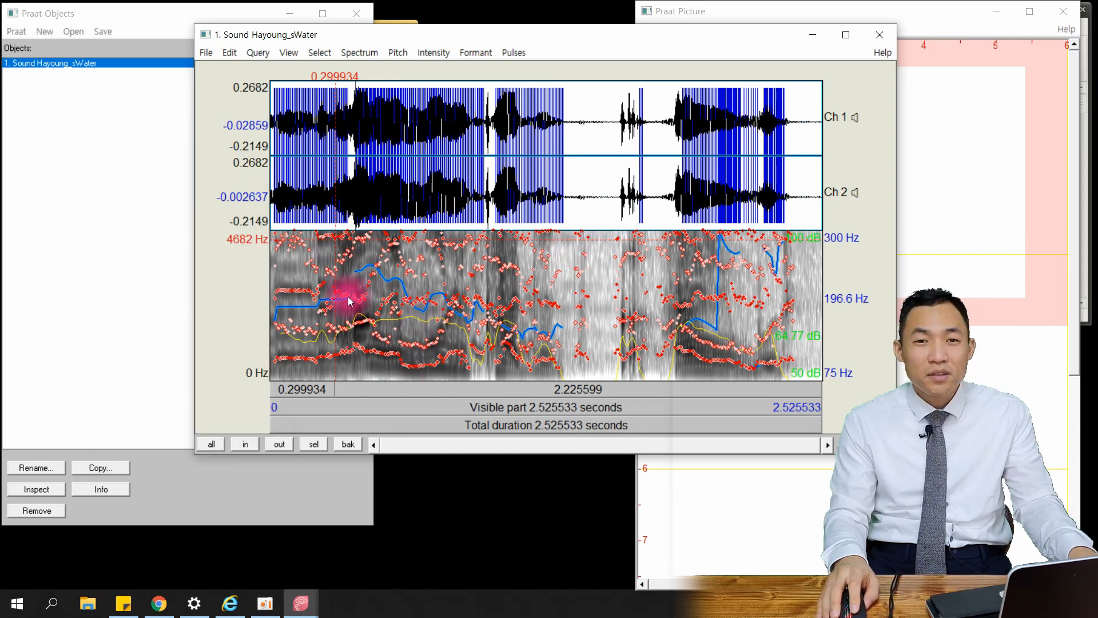
- Extract the part from about 0.30 s to 2.49 s as a new sound with time from 0, and play it
left_click_drag(342, 292, 815, 209)
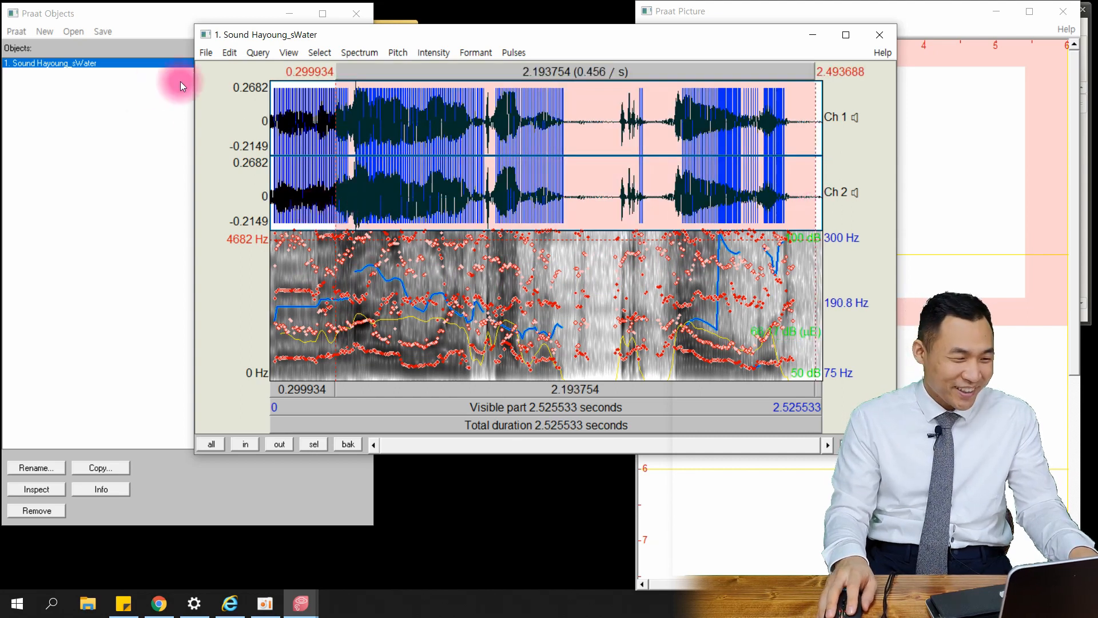
left_click(206, 52)
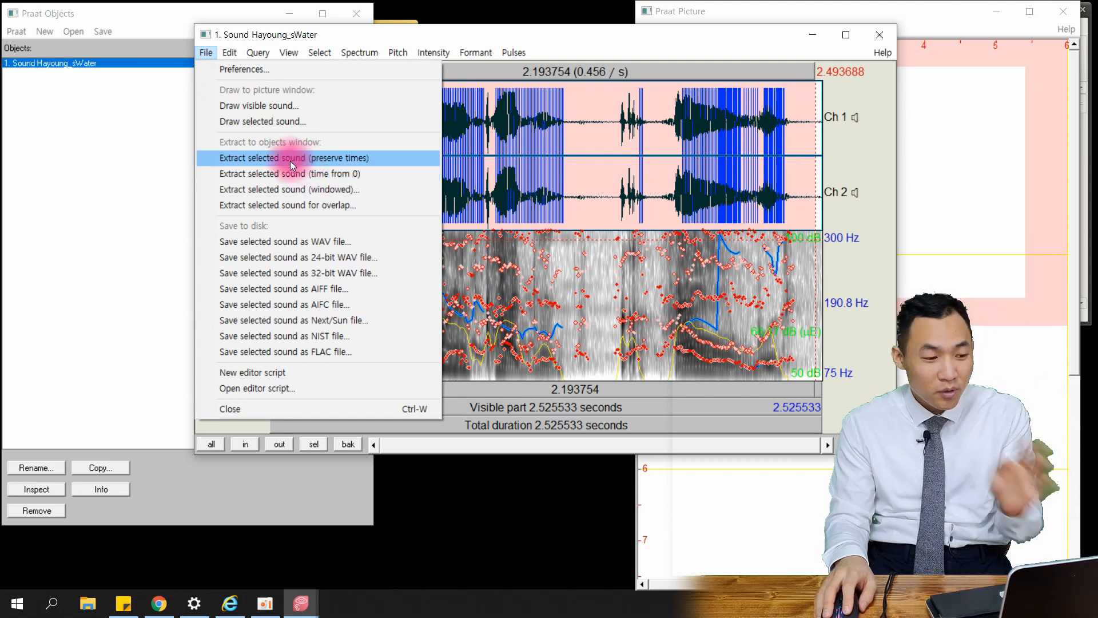
left_click(304, 174)
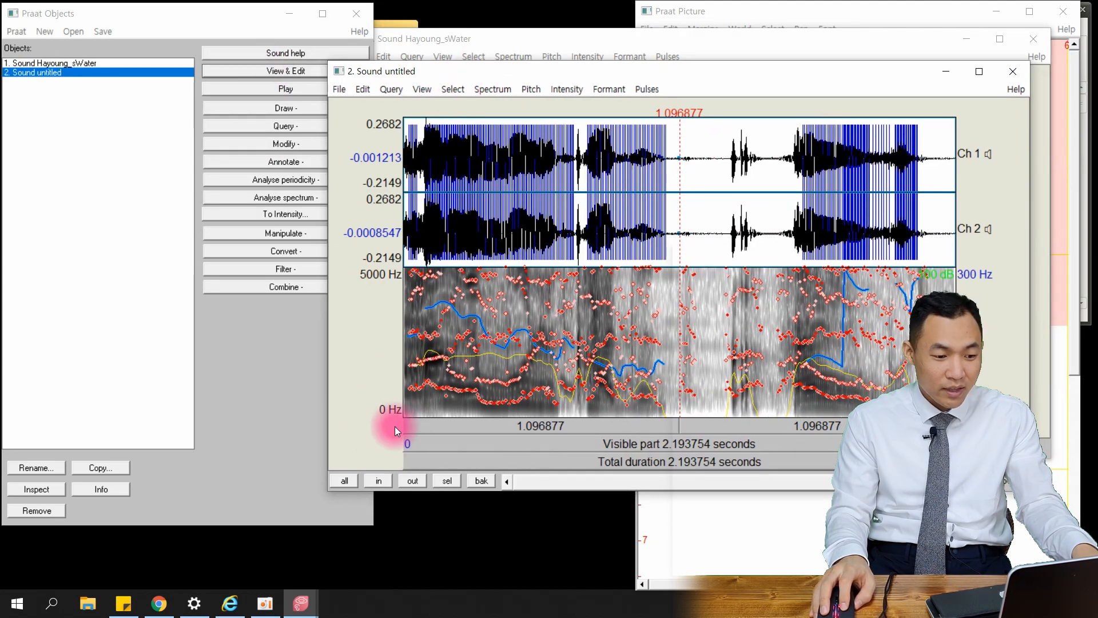
left_click(585, 441)
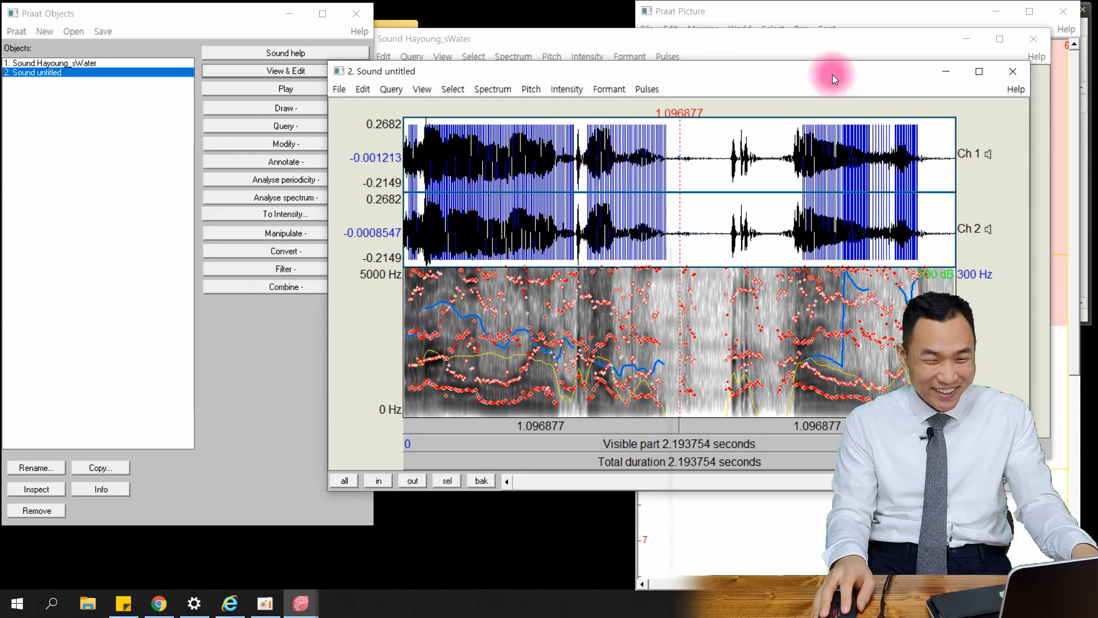
left_click_drag(832, 74, 827, 56)
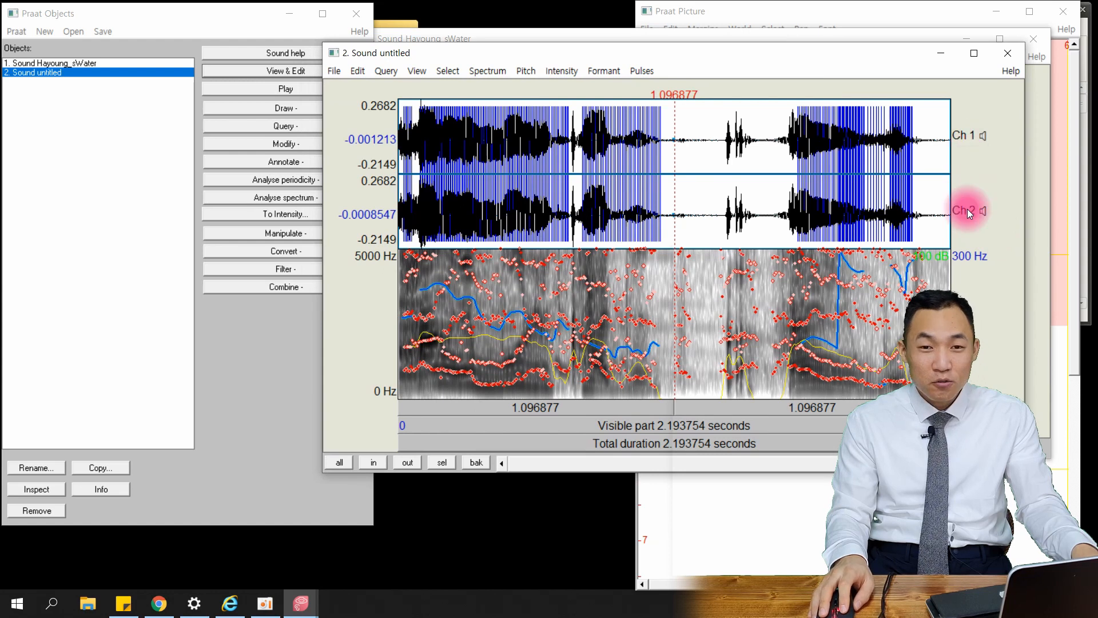
left_click_drag(506, 53, 521, 41)
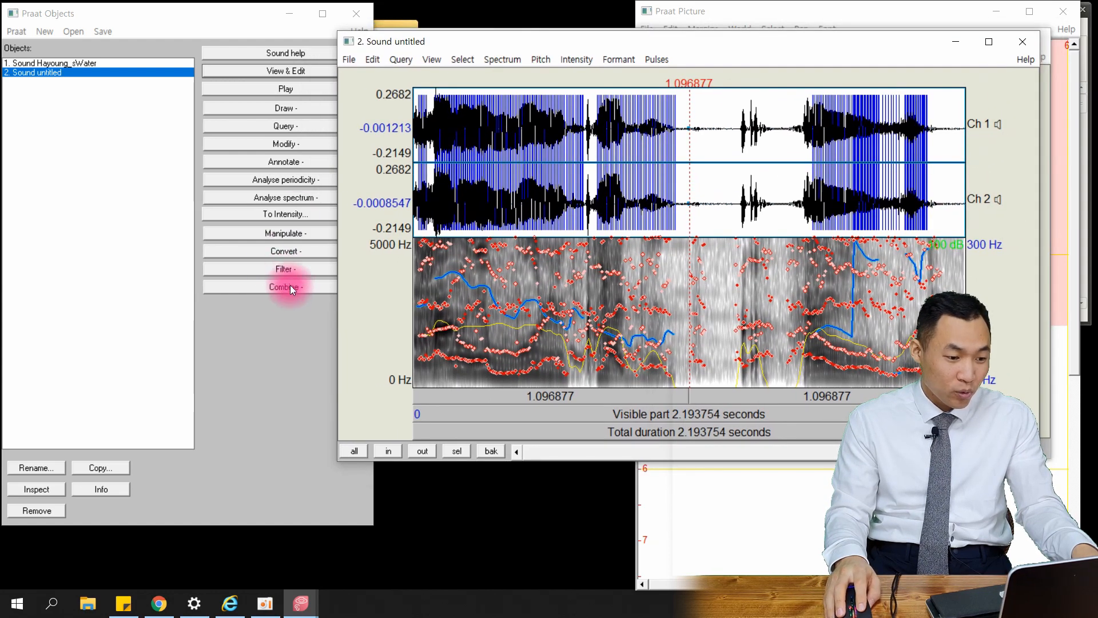
- Convert the extracted sound to mono and open the mono version in the editor
left_click(289, 252)
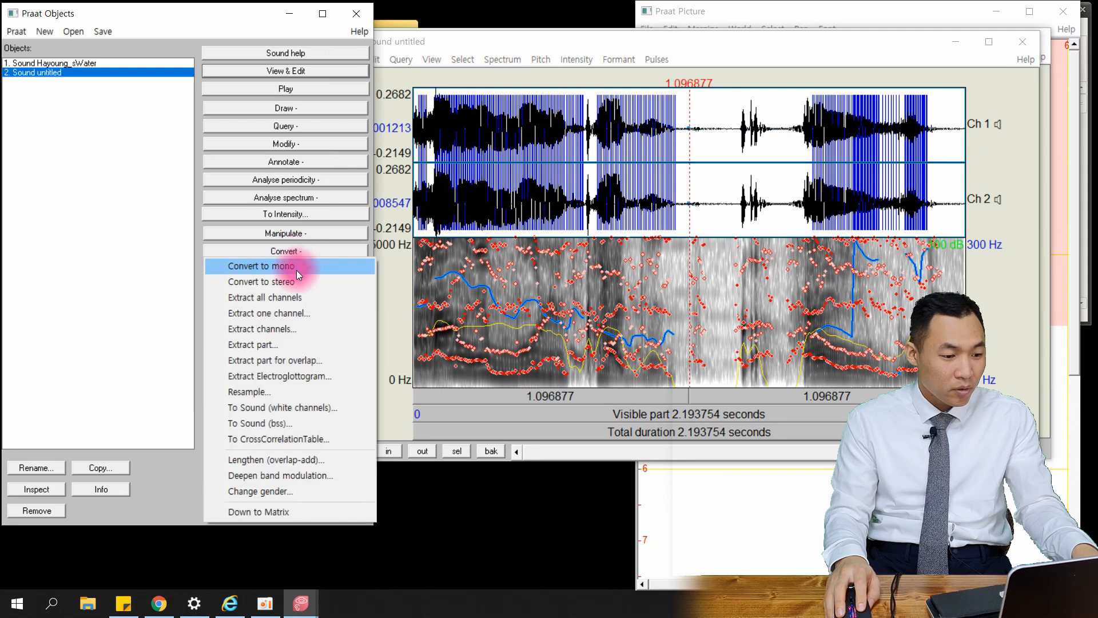
left_click(296, 270)
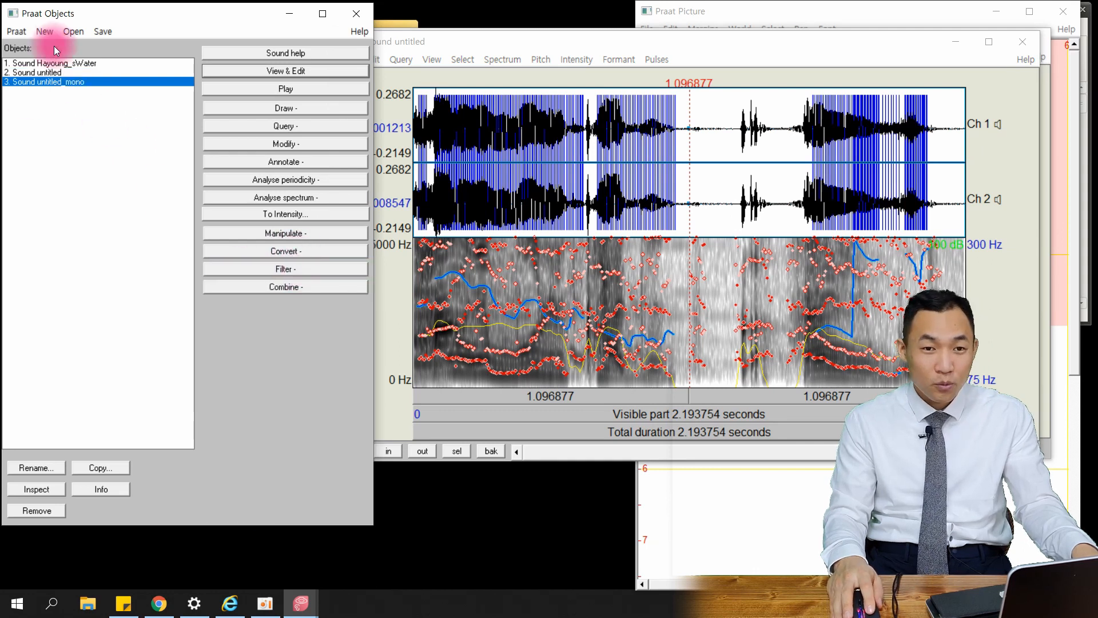
left_click(240, 67)
left_click_drag(558, 77, 780, 114)
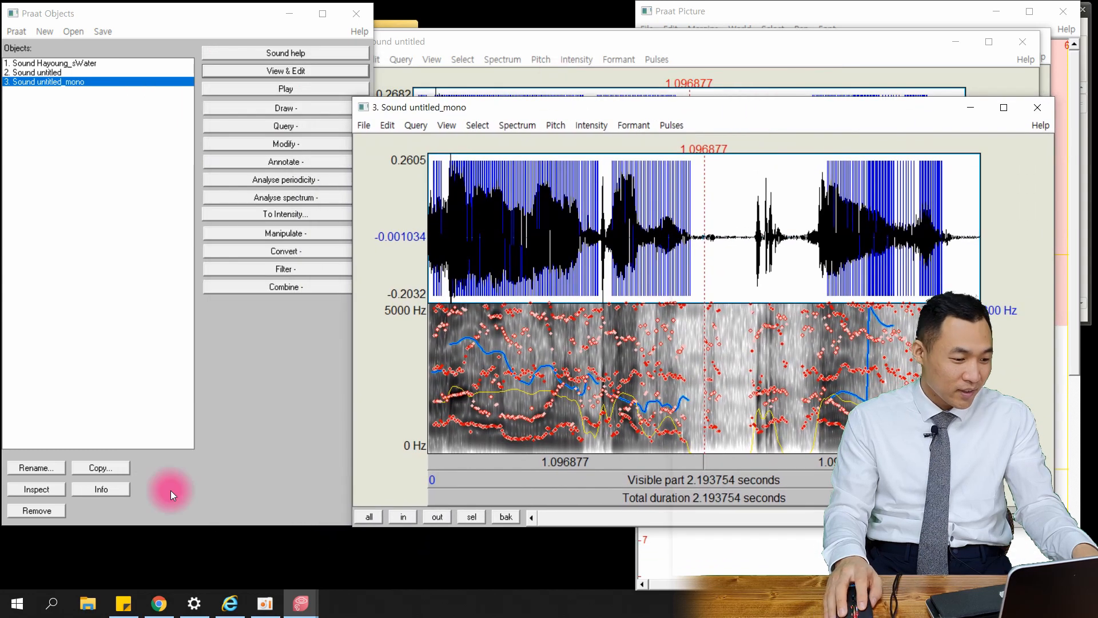
- Rename the mono sound as hayeong2
left_click(35, 468)
type("hayeong2")
key("Return")
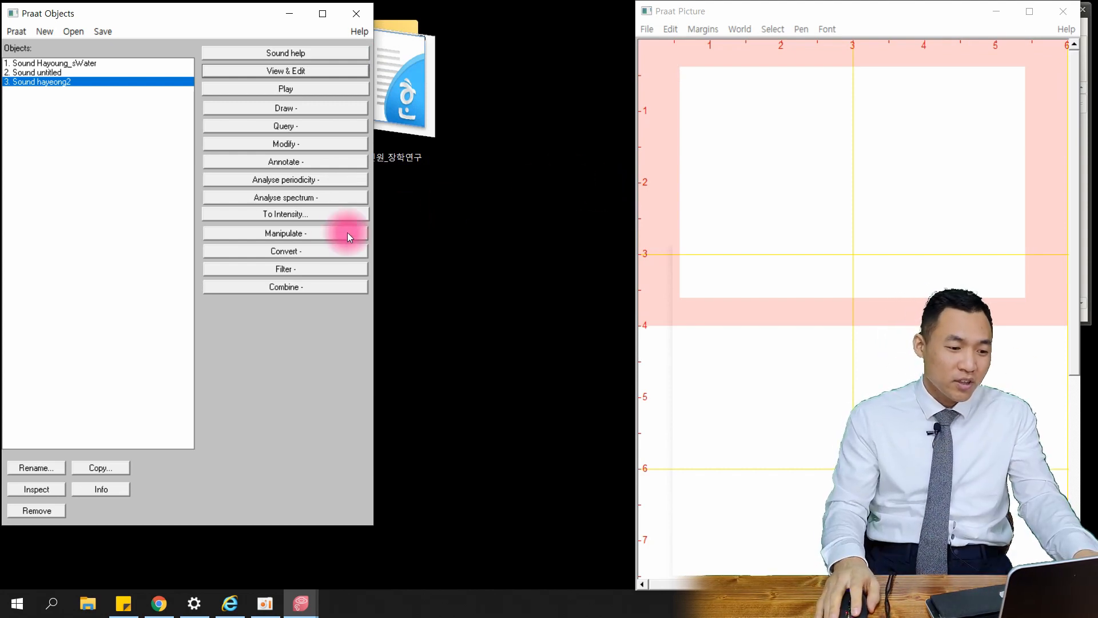
- Open the To Manipulation settings for the sound hayeong2 and bring up their help page
left_click(293, 233)
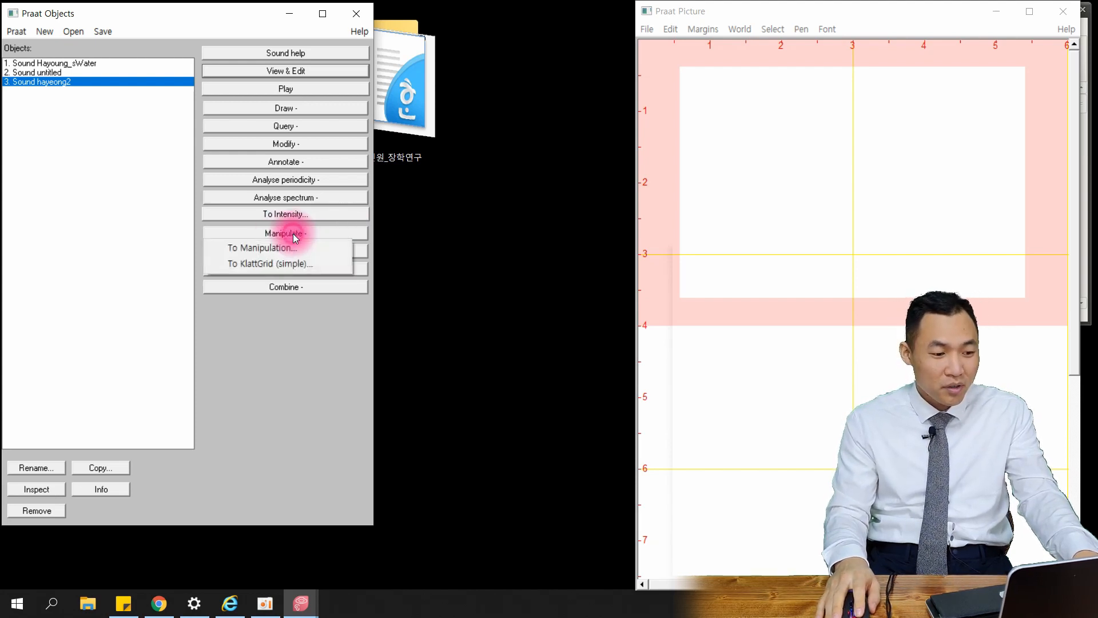
left_click(258, 252)
left_click_drag(272, 61, 575, 65)
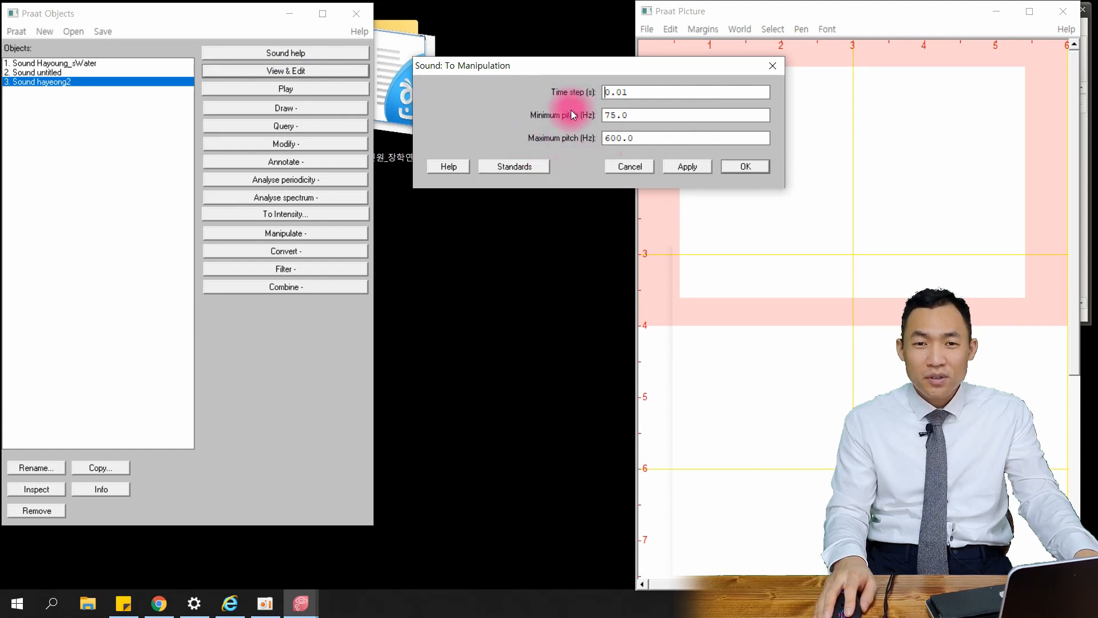
left_click(446, 168)
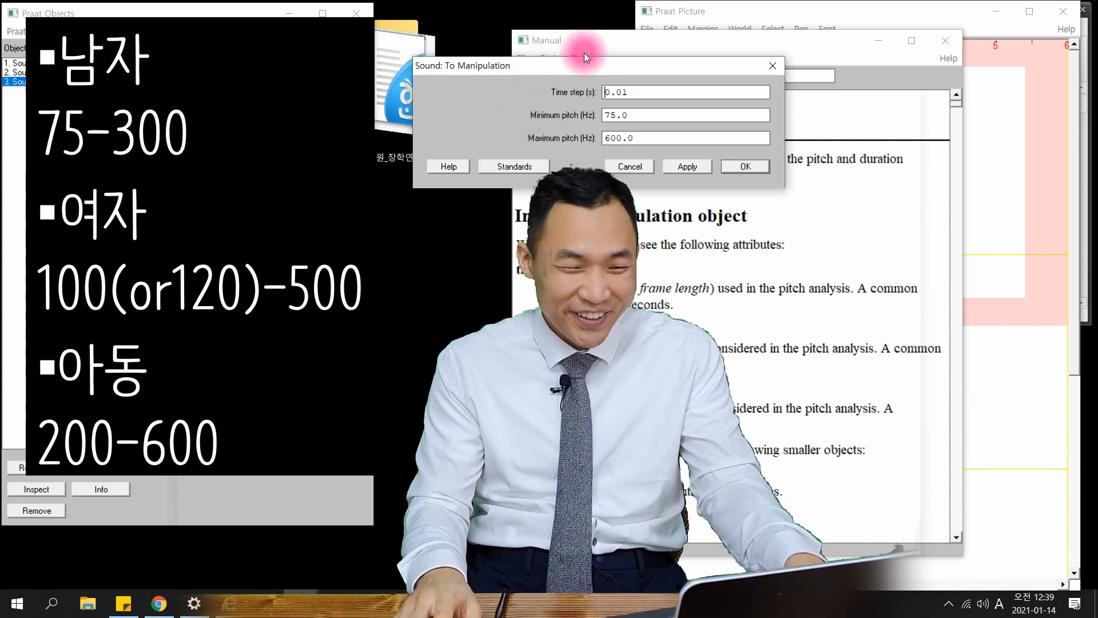
- Create the Manipulation object from hayeong2 with the minimum pitch set to 200 Hz
left_click_drag(581, 71, 552, 58)
double_click(630, 101)
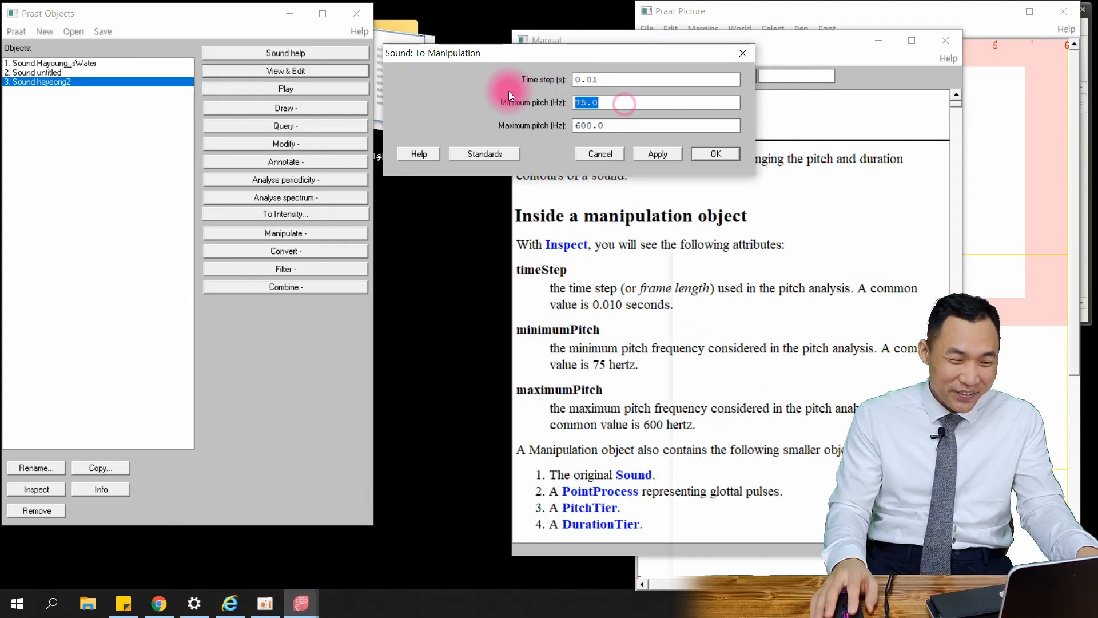
type("200")
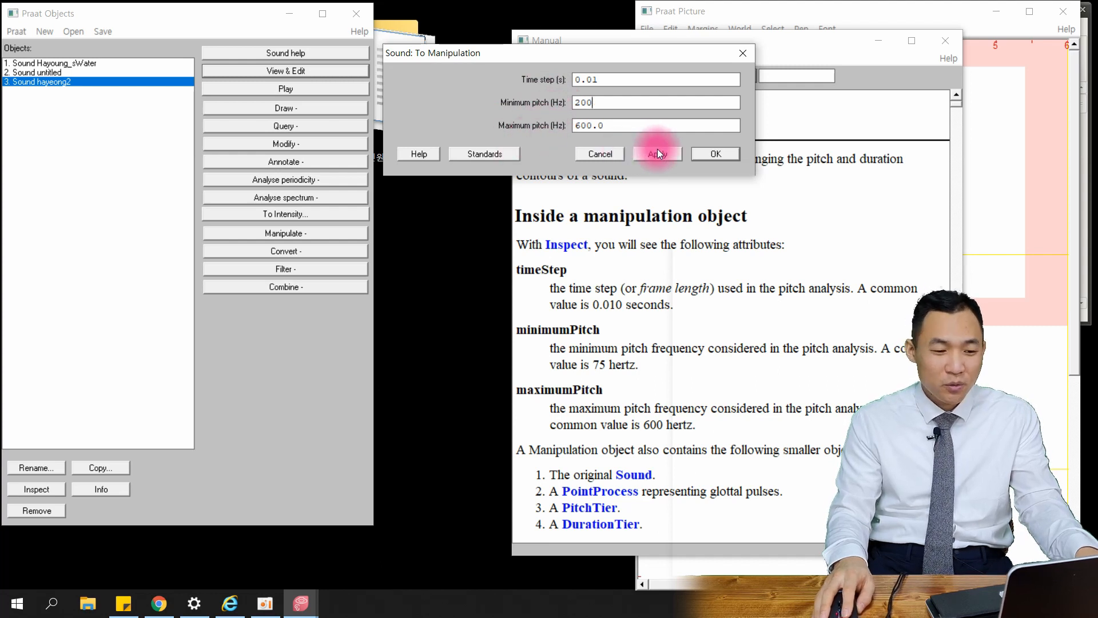
left_click_drag(655, 51, 655, 41)
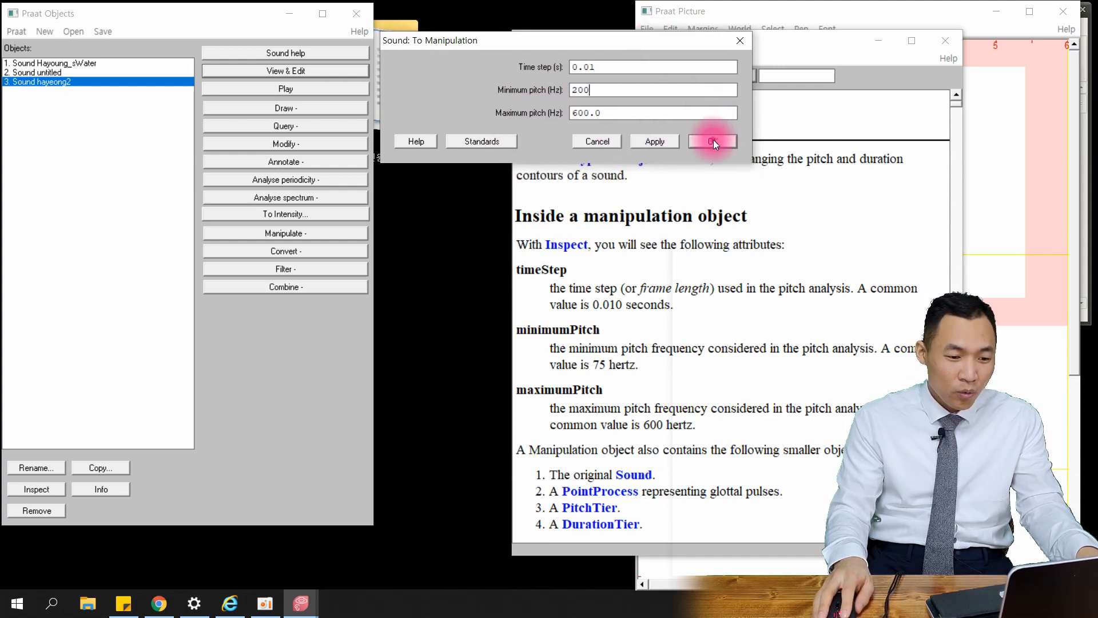
left_click(713, 141)
- Review the Manipulation manual page, covering the object's attributes, the analysis steps and the resynthesis methods
left_click(124, 101)
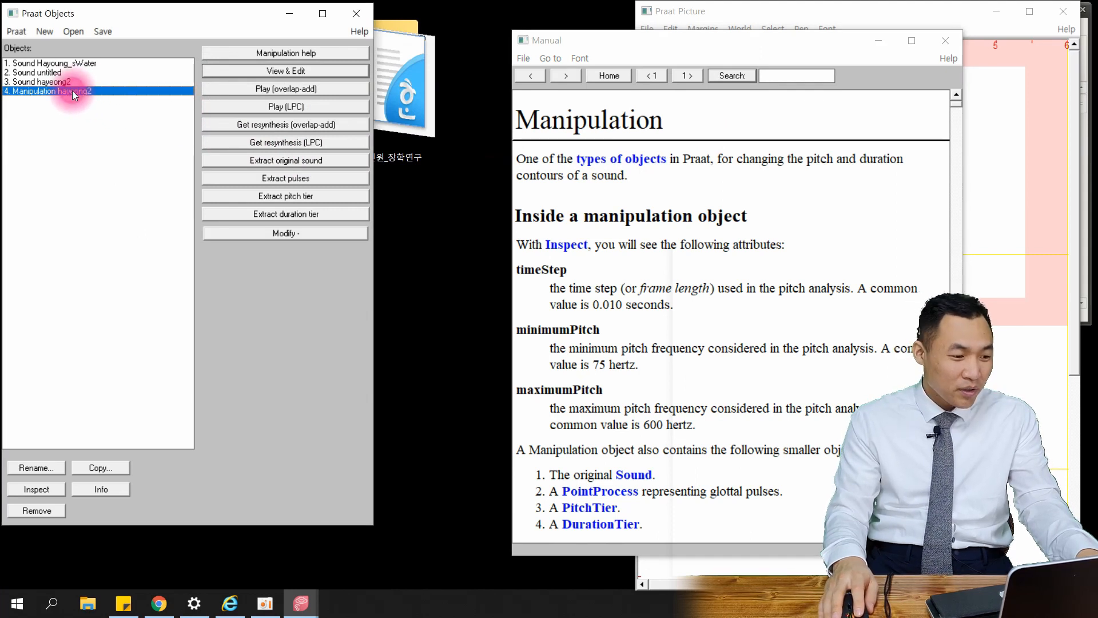
left_click(273, 57)
left_click_drag(348, 31, 857, 43)
left_click_drag(582, 40, 466, 33)
left_click(838, 37)
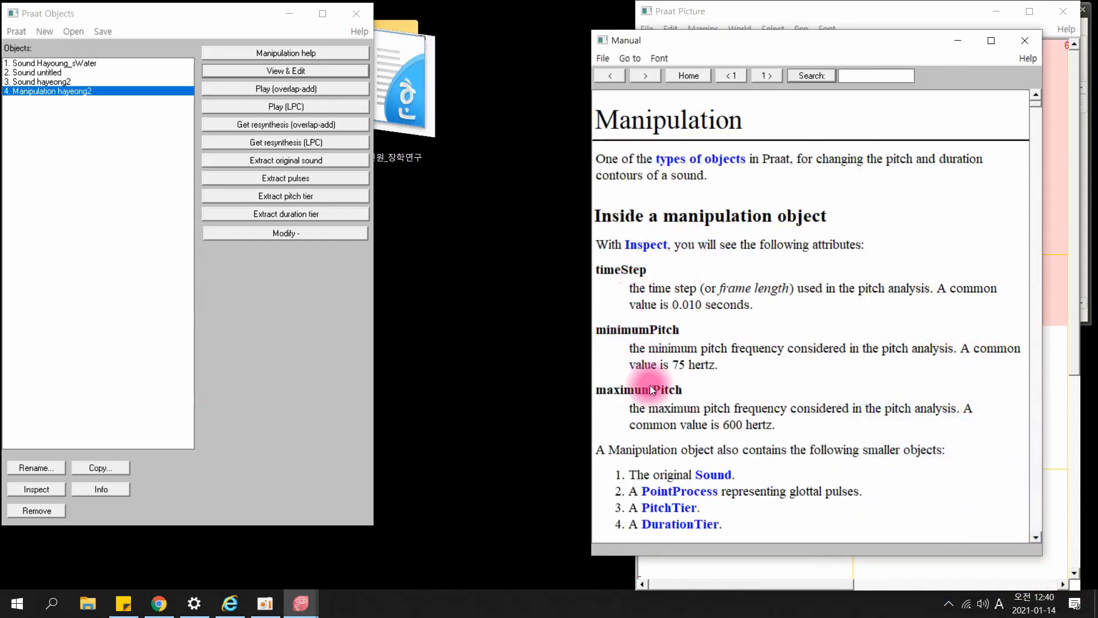
scroll(742, 338, "down", 5)
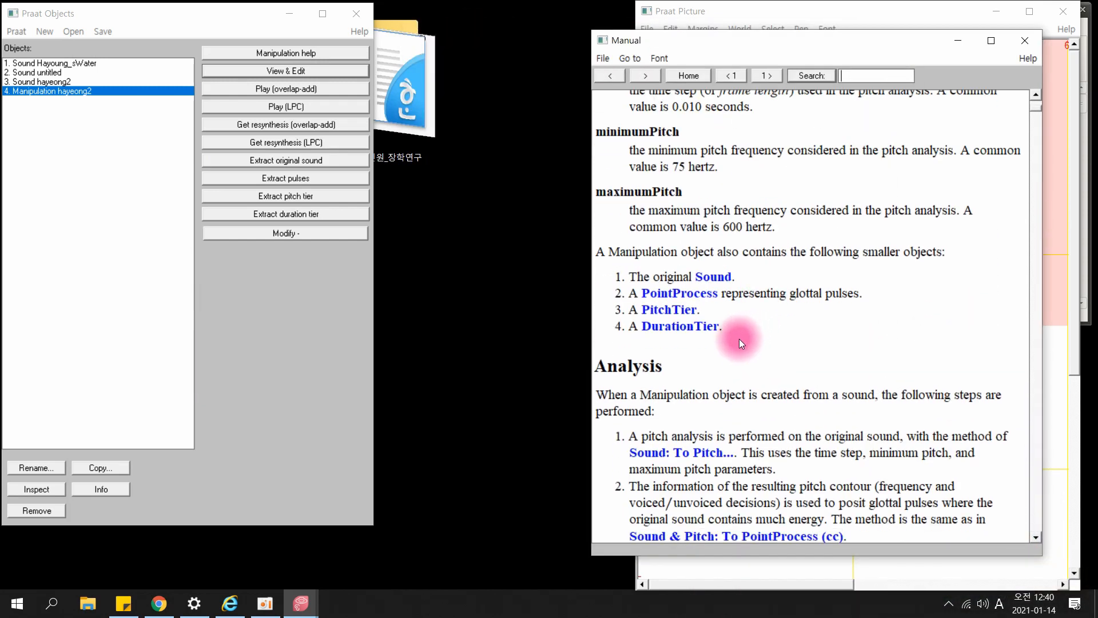
scroll(669, 292, "down", 1)
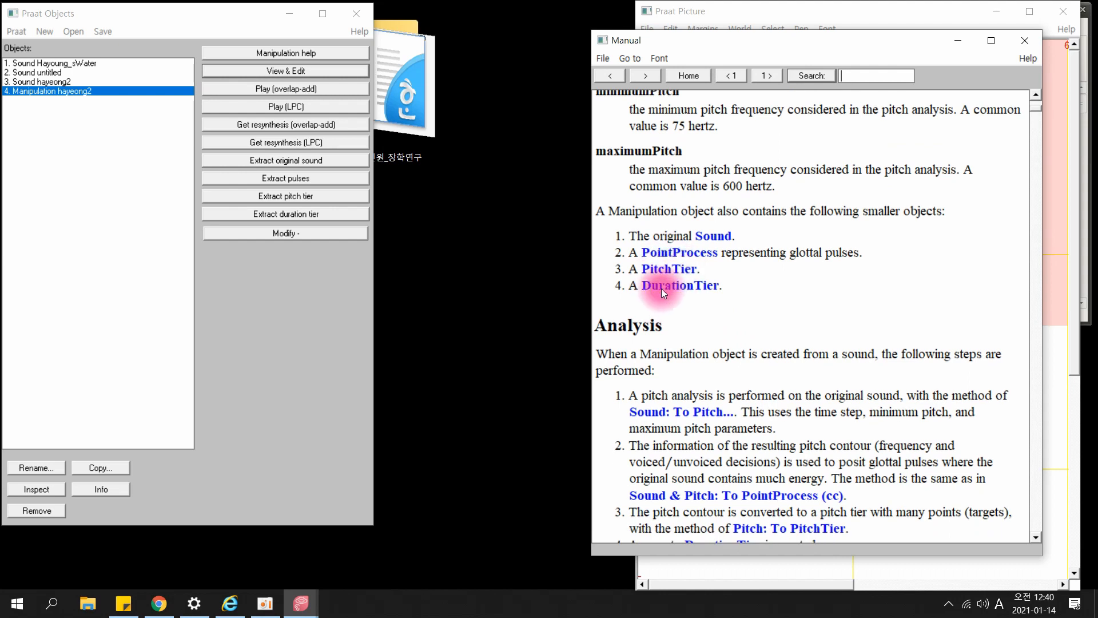
scroll(690, 322, "down", 5)
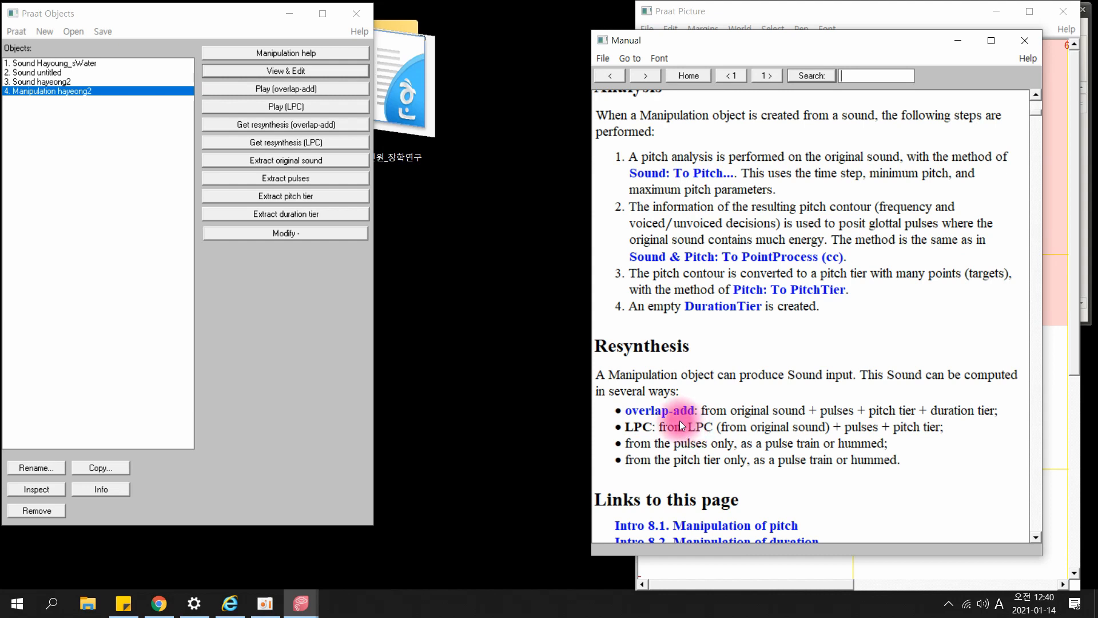
scroll(680, 420, "up", 2)
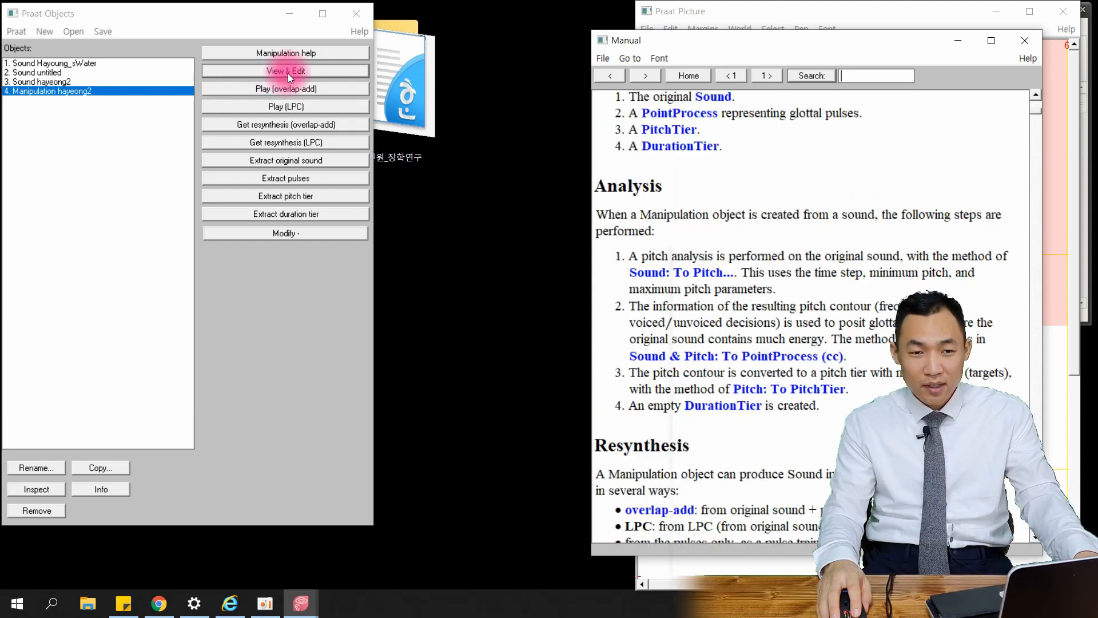
- Open Manipulation hayeong2 in the editor and move the pitch point near 1.34 s to about 408 Hz
left_click(287, 73)
left_click_drag(548, 60, 616, 108)
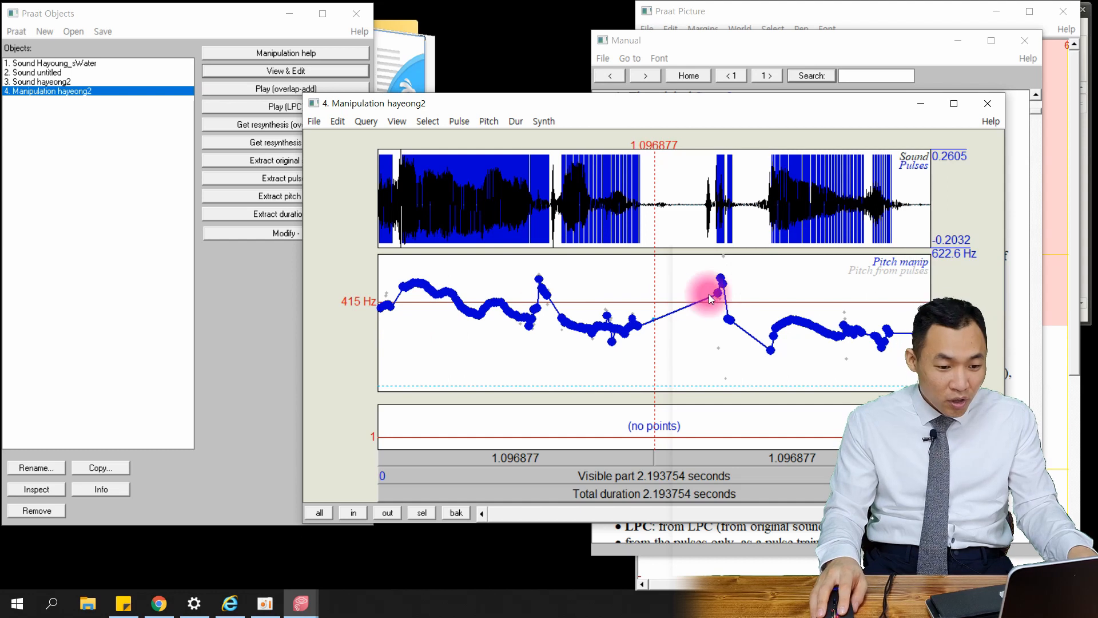
mouse_move(718, 291)
left_mouse_down()
mouse_move(714, 313)
mouse_move(714, 294)
left_mouse_up()
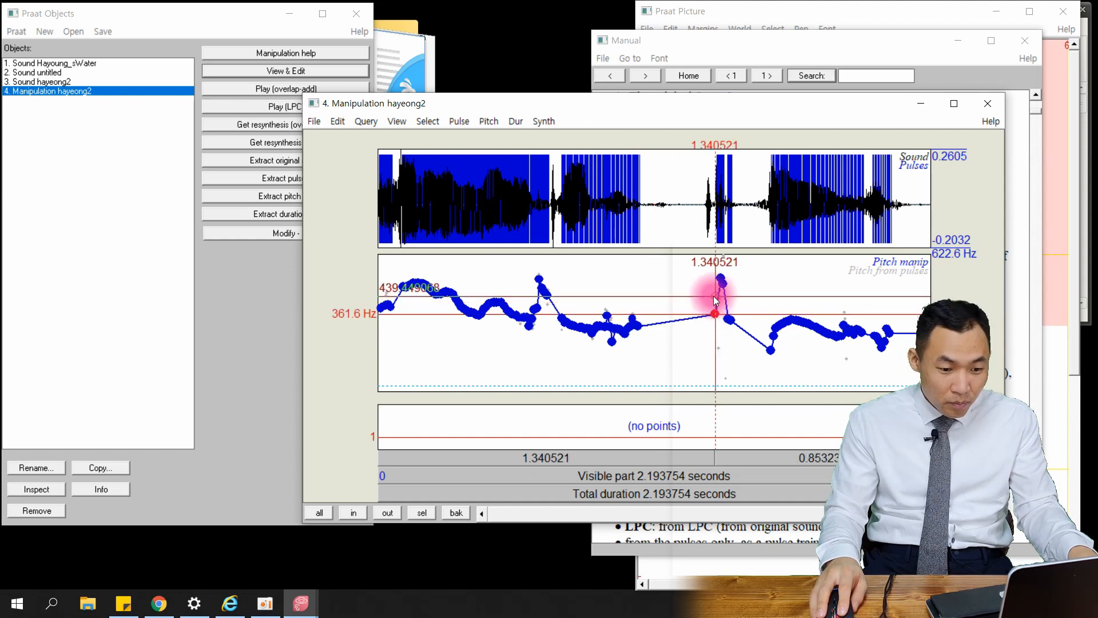
left_click_drag(643, 110, 565, 88)
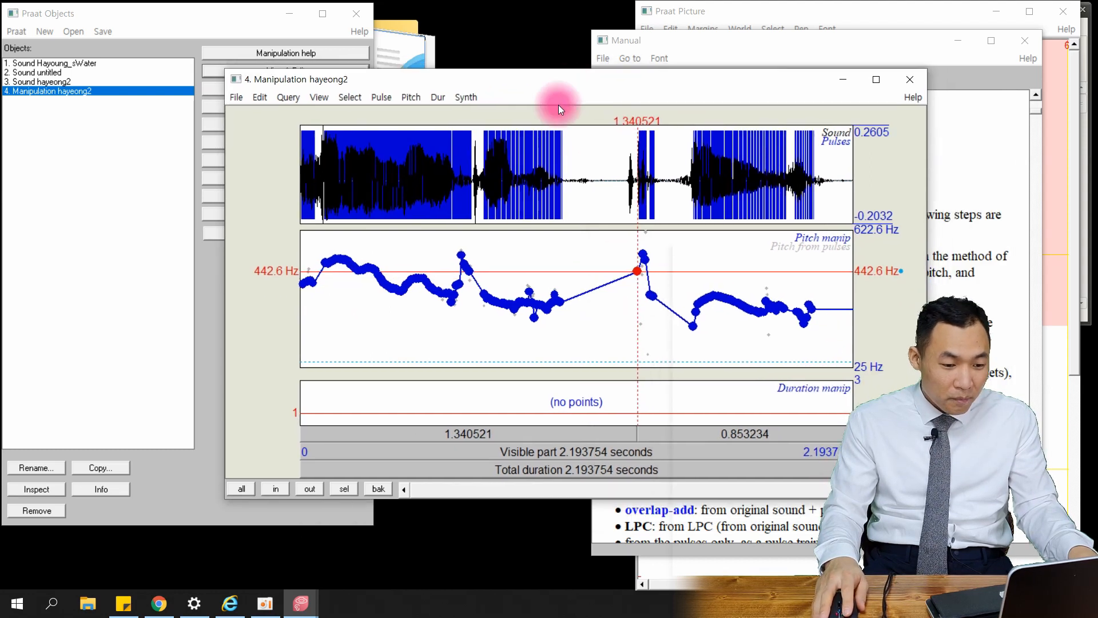
left_click(639, 270)
mouse_move(643, 273)
left_mouse_down()
mouse_move(635, 319)
mouse_move(637, 278)
left_mouse_up()
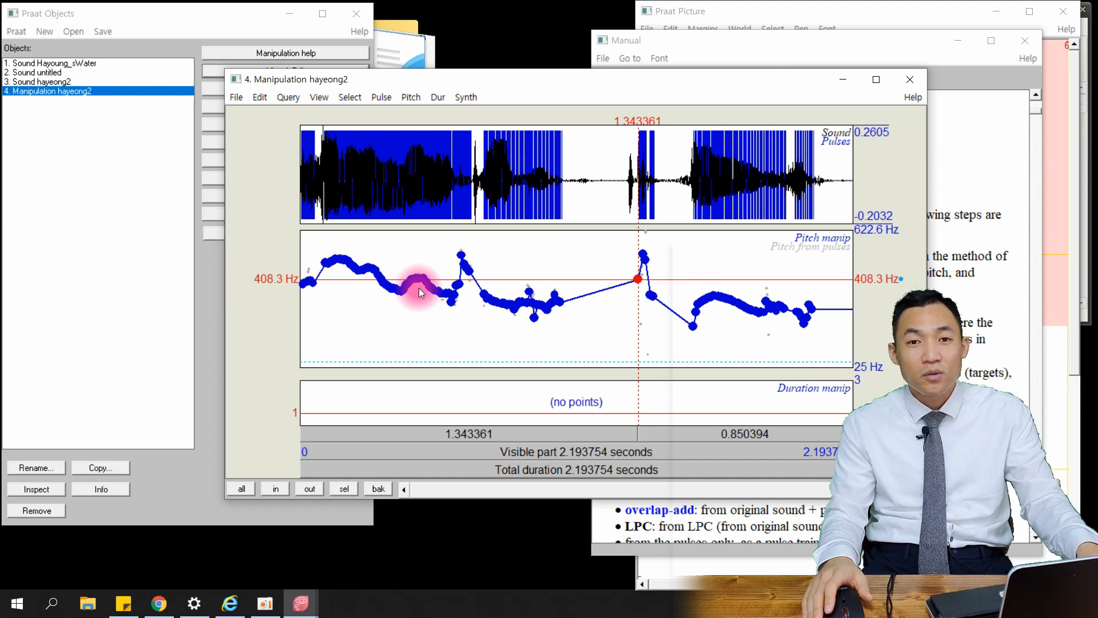
- Stylize the pitch contour of Manipulation hayeong2 with the 2-semitone setting
left_click(411, 98)
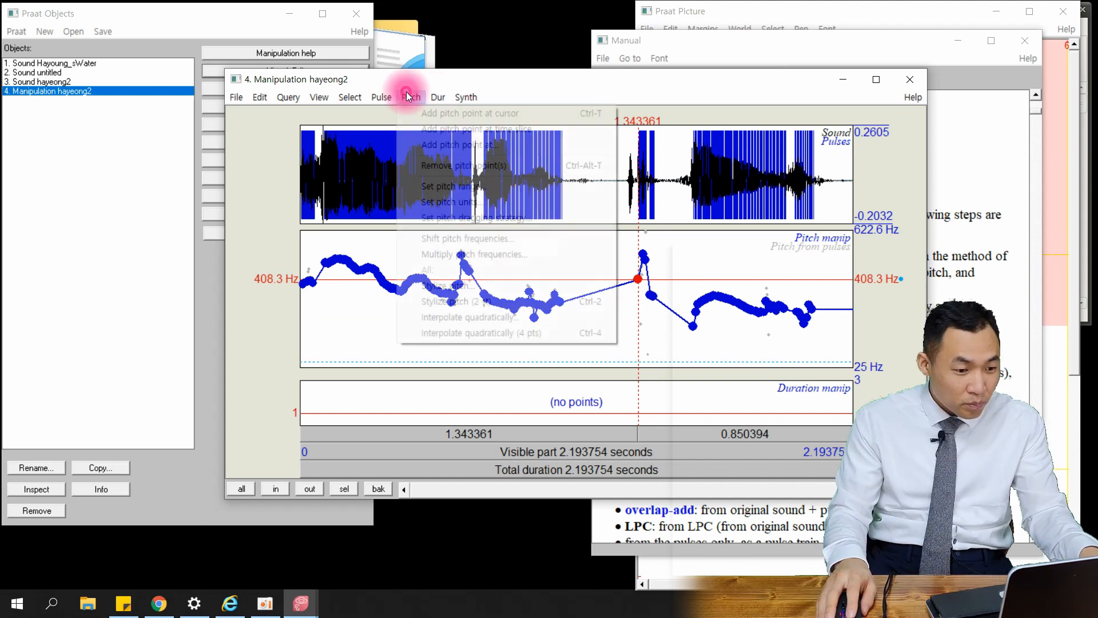
left_click(492, 300)
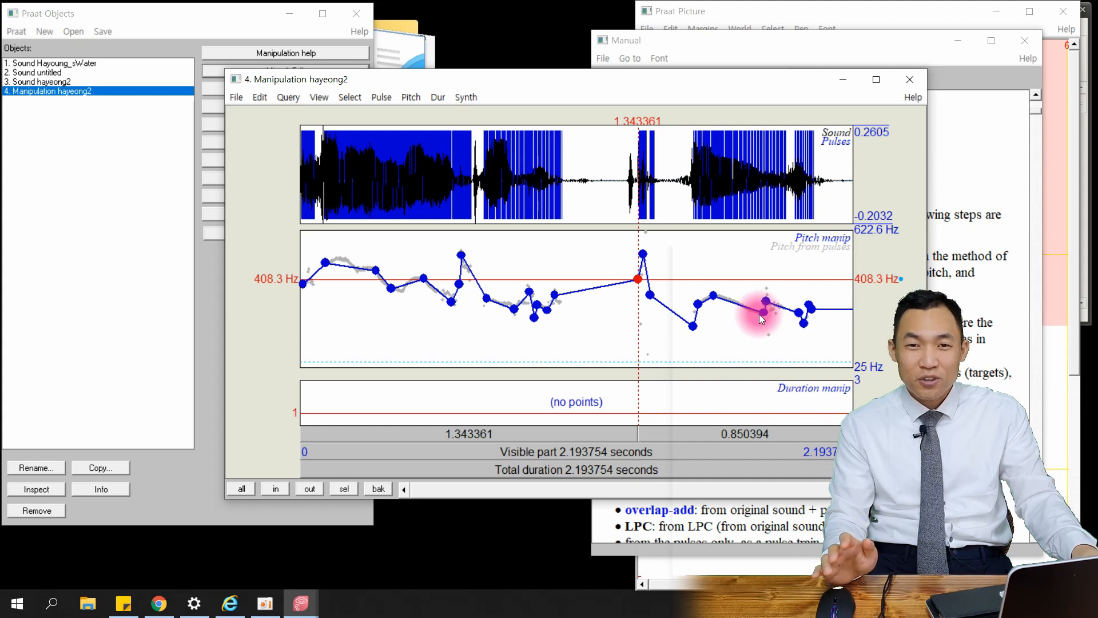
- Extract the pitch tier from Manipulation hayeong2 as a separate PitchTier object
left_click_drag(548, 77, 668, 56)
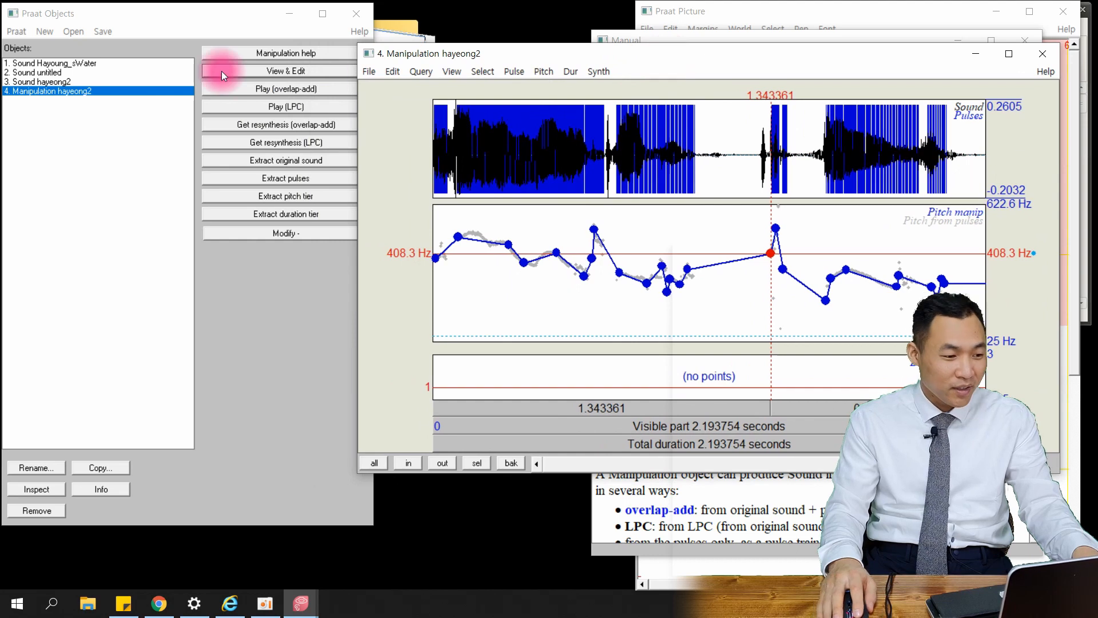
left_click(285, 205)
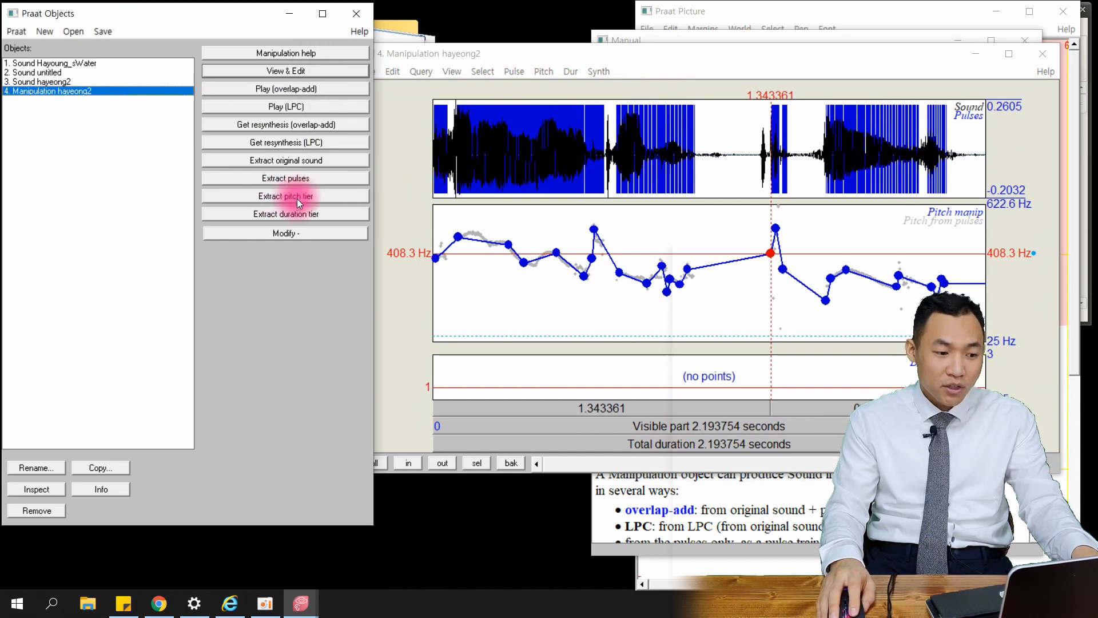
left_click(287, 195)
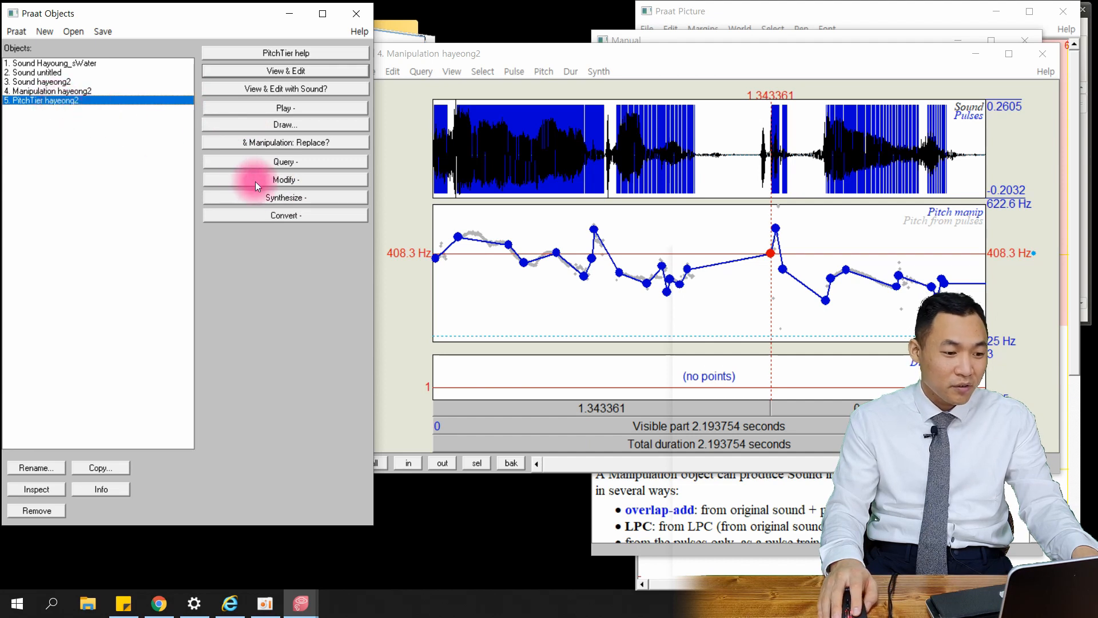
- Set up a frequency shift for PitchTier hayeong2 with time range 0.0 to 2.1937 s, shift -200 and unit Hertz
left_click(297, 181)
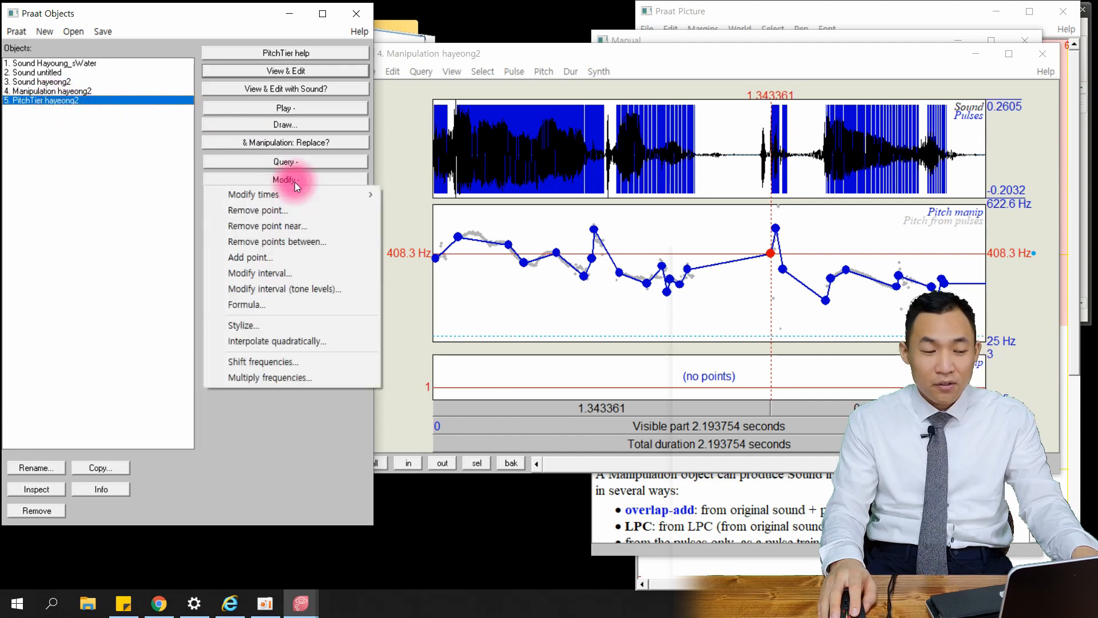
left_click(279, 365)
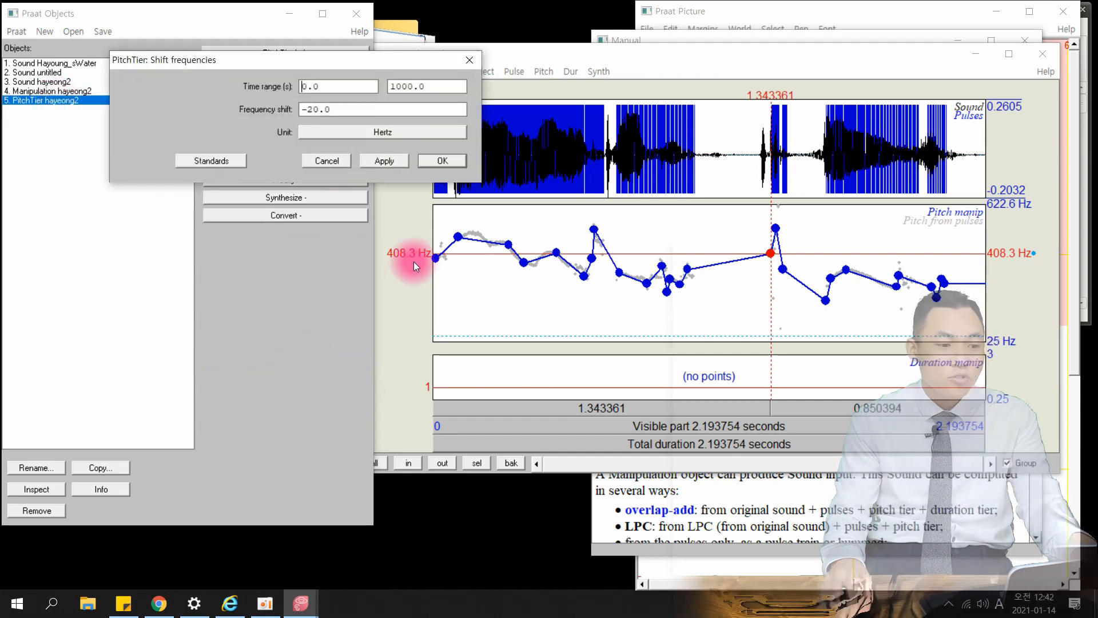
left_click_drag(314, 70, 259, 220)
double_click(271, 241)
double_click(375, 242)
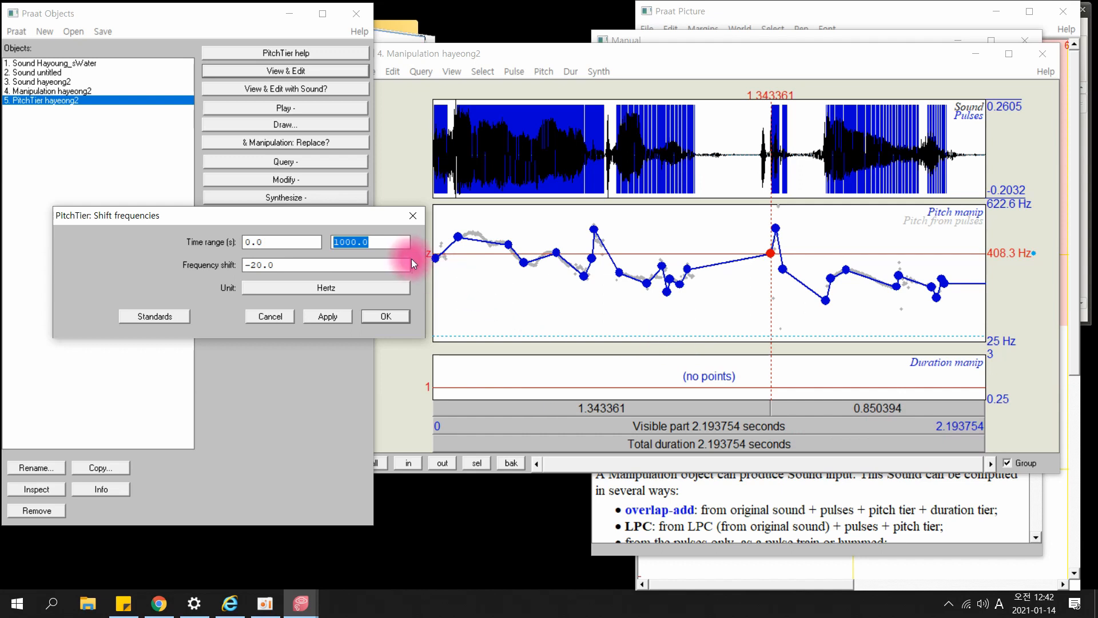
type("2.1937")
double_click(289, 264)
type("-200")
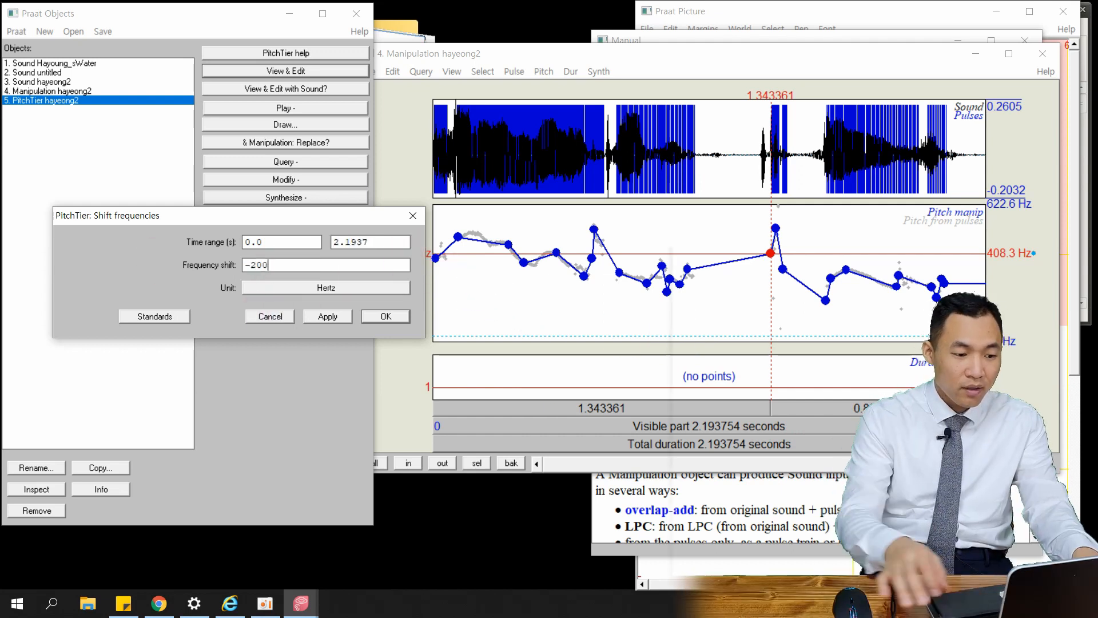
left_click(299, 288)
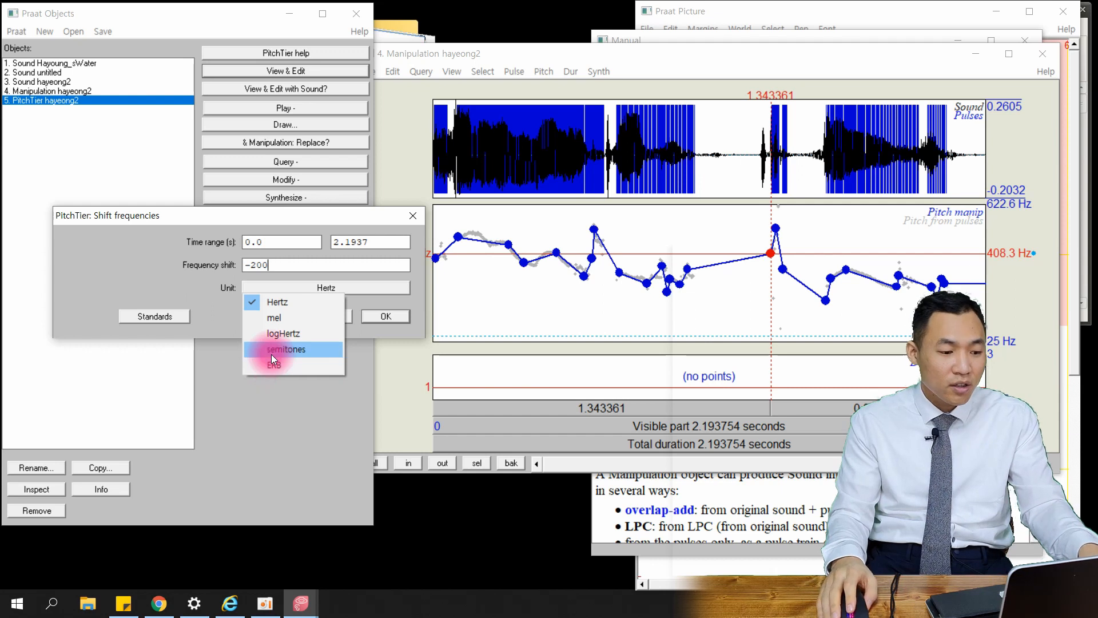
left_click(290, 299)
- Display PitchTier hayeong2 in its editor beside the shift settings and apply the -200 Hz shift
left_click(245, 75)
left_click_drag(456, 29, 823, 46)
left_click_drag(336, 216, 297, 213)
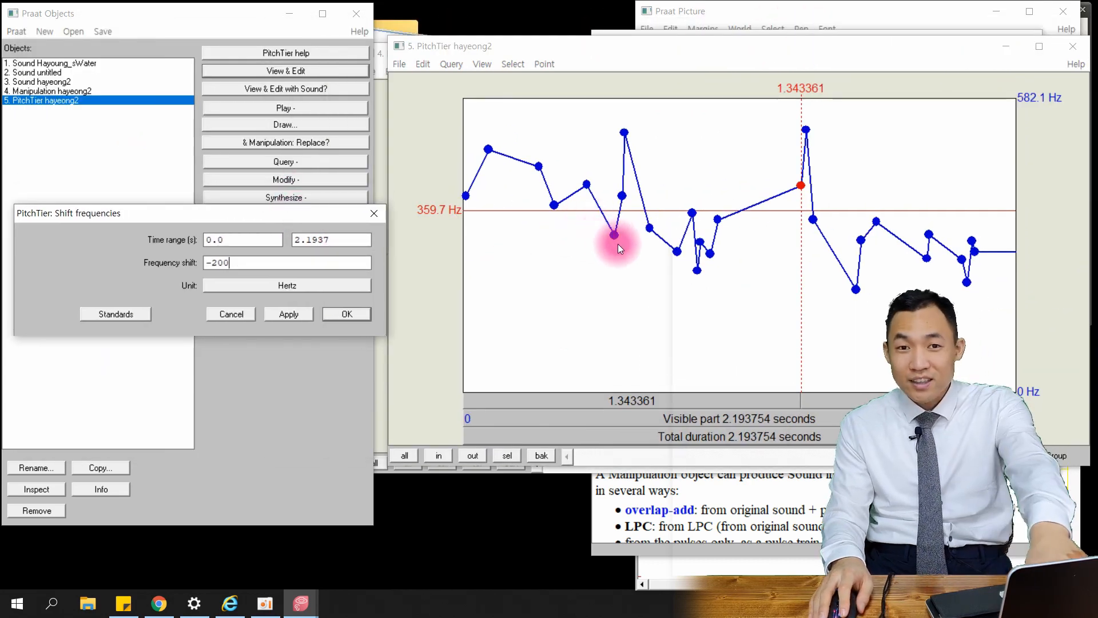
left_click(348, 315)
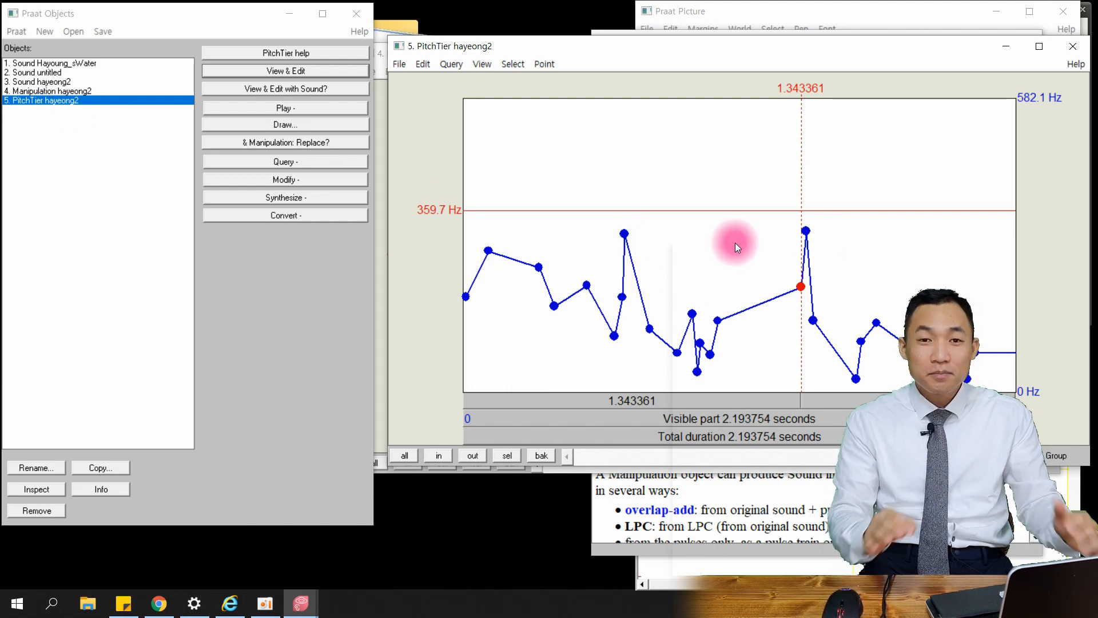
- Replace the pitch tier of Manipulation hayeong2 with the shifted PitchTier hayeong2
left_click(82, 91, "ctrl")
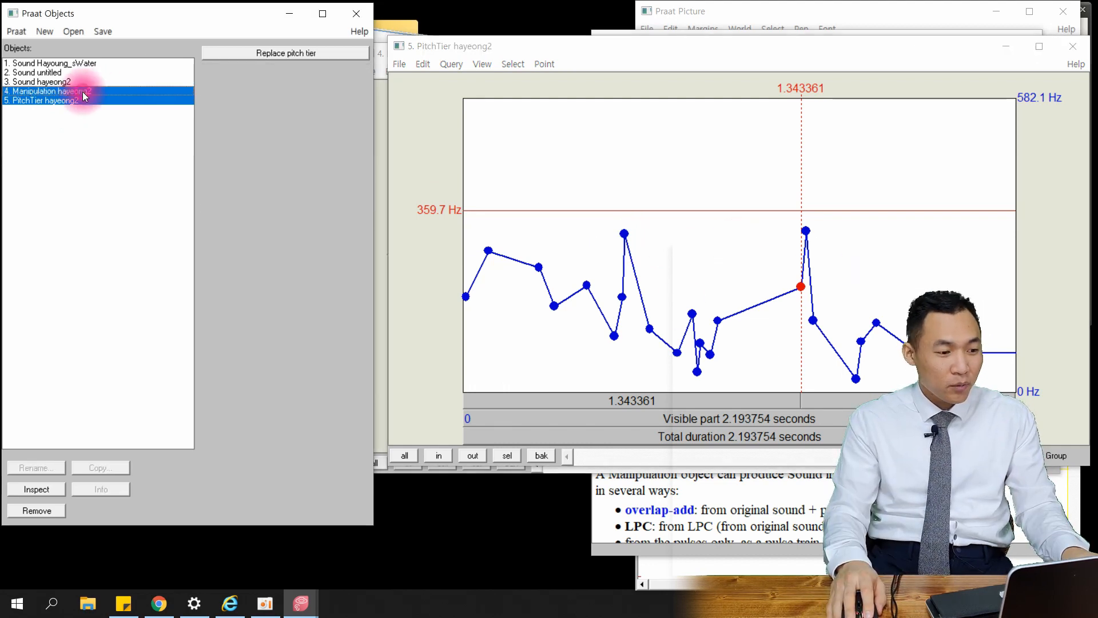
left_click(274, 57)
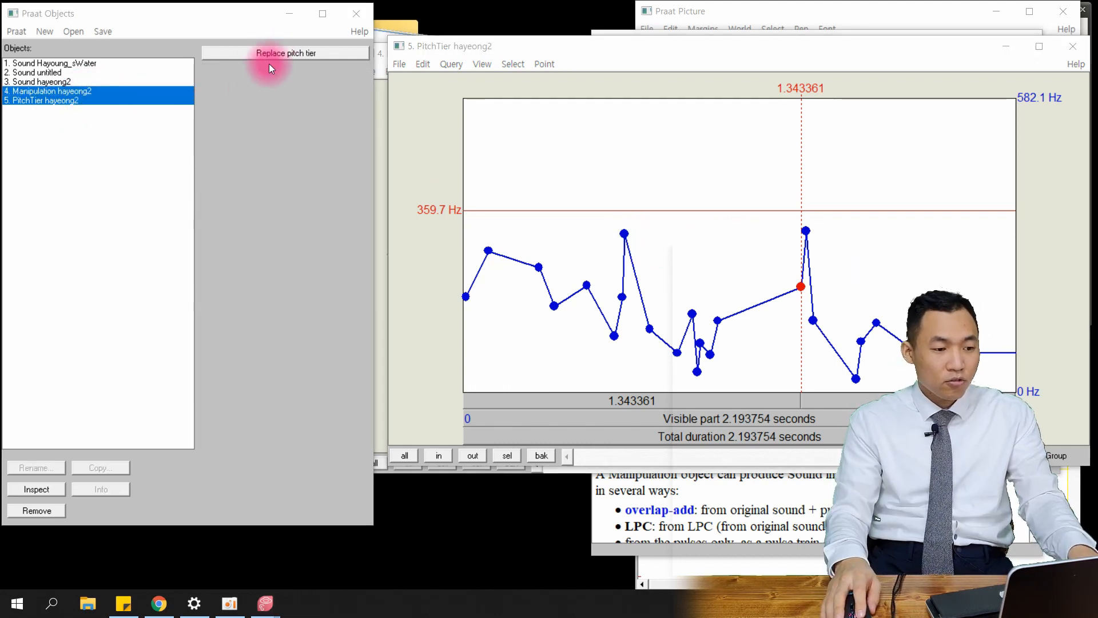
left_click(310, 54)
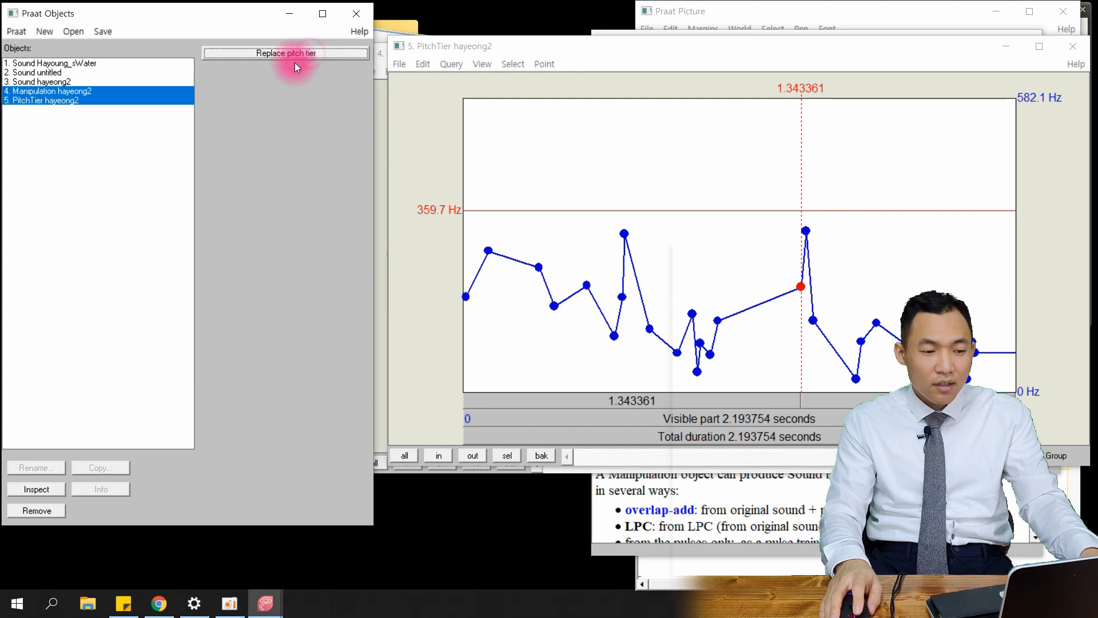
- Open Manipulation hayeong2 in the editor to examine its replaced pitch contour against the original pitch
left_click(64, 91)
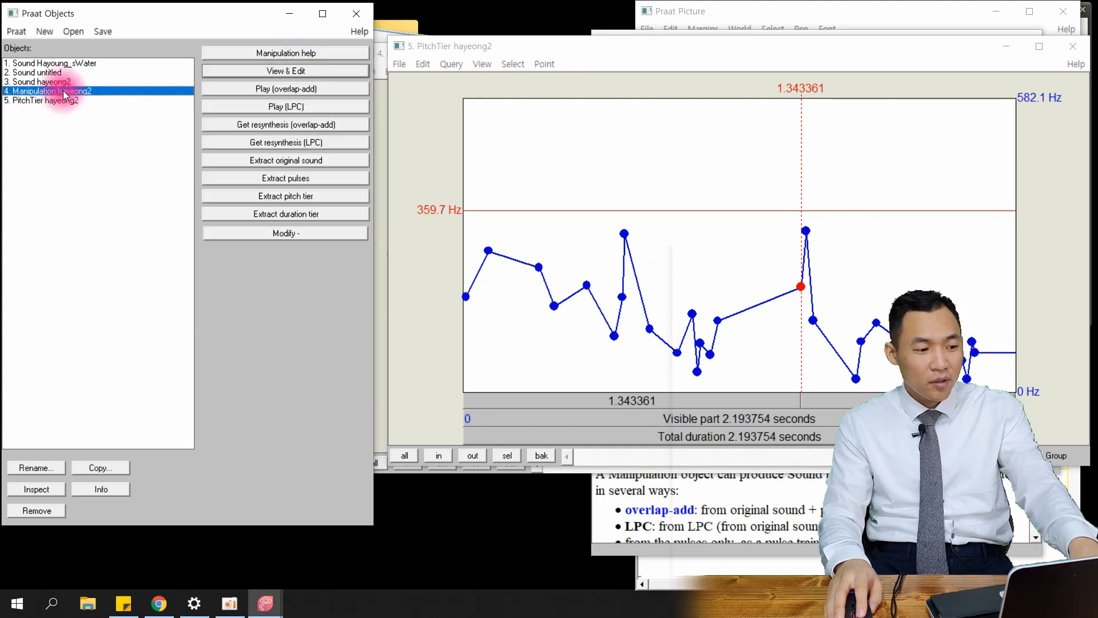
left_click(274, 71)
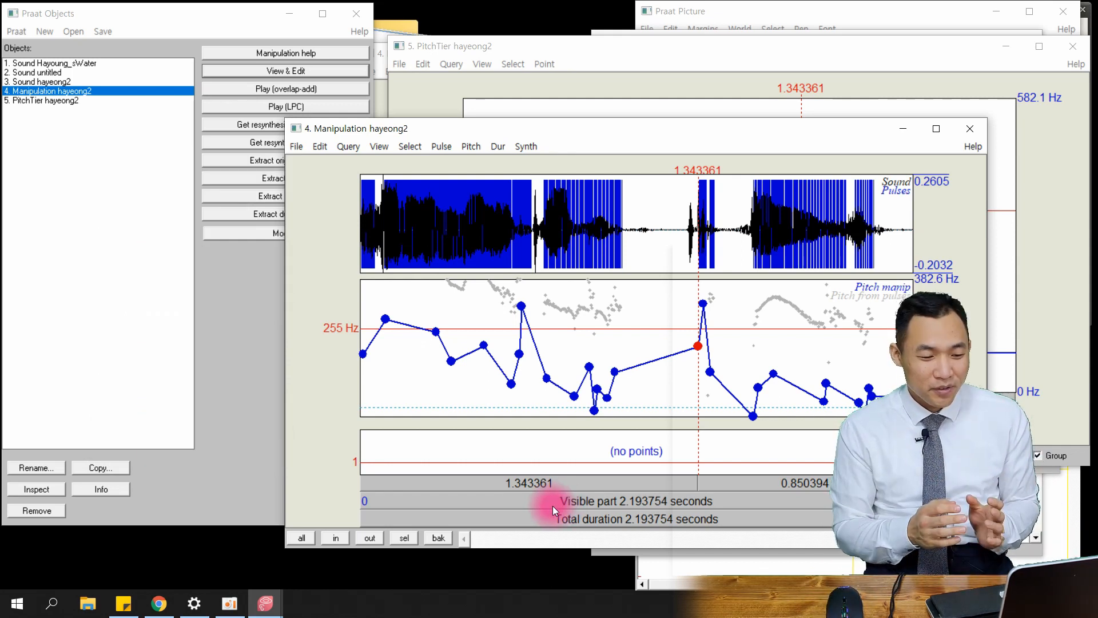
left_click_drag(553, 133, 611, 60)
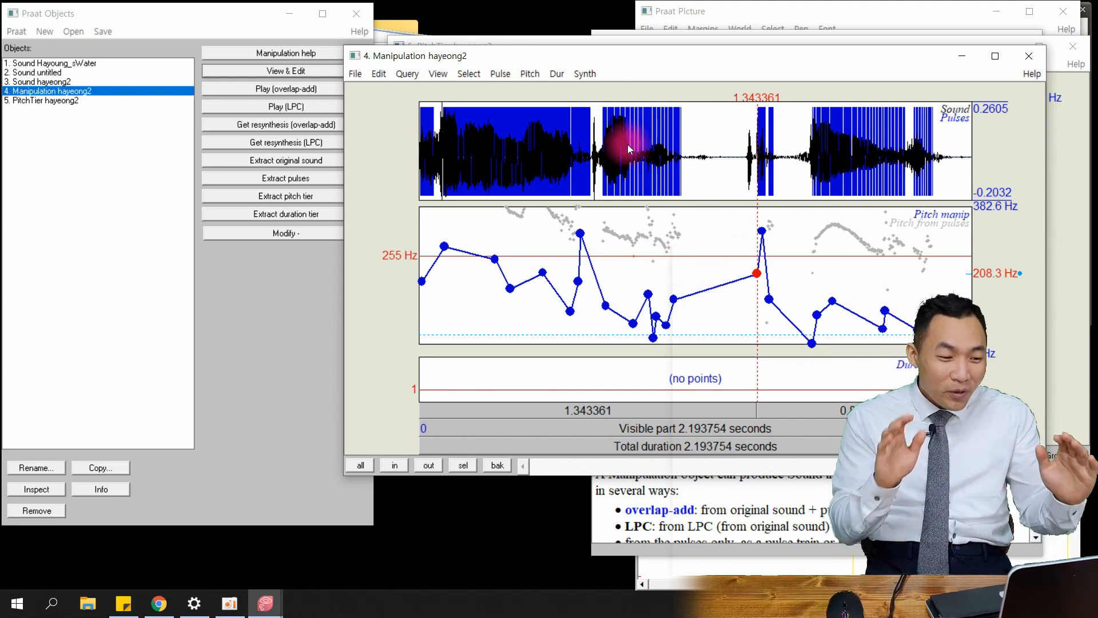
mouse_move(671, 60)
left_mouse_down()
mouse_move(676, 78)
mouse_move(678, 63)
left_mouse_up()
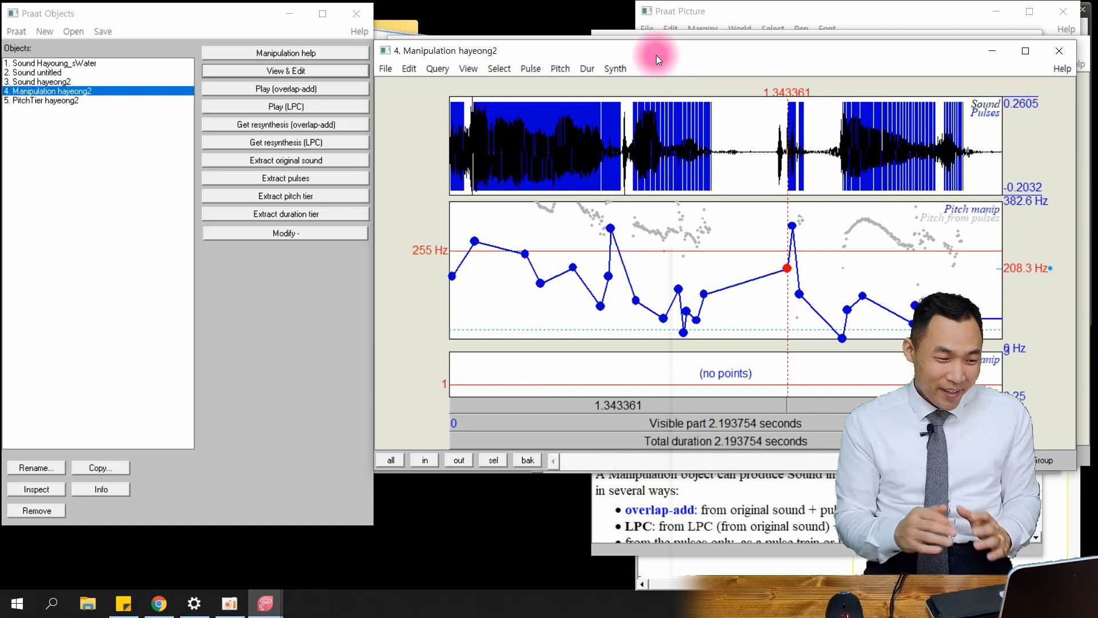
- Put away the extra Manipulation and PitchTier editors and review the Resynthesis section of the Manipulation manual page
left_click(991, 51)
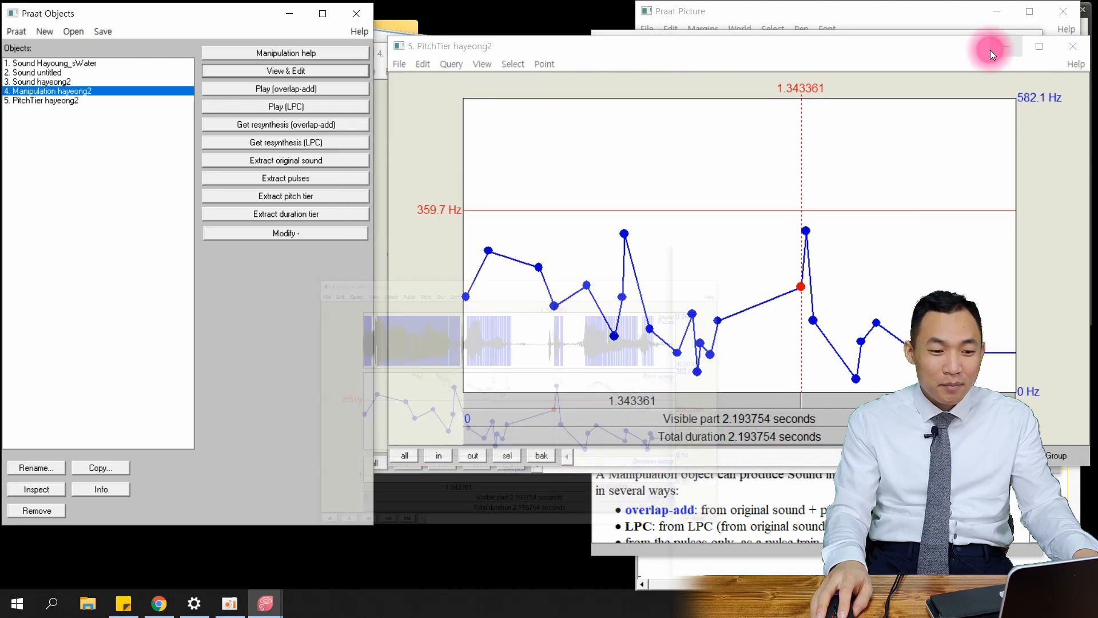
left_click(993, 51)
left_click_drag(712, 53, 728, 113)
left_click(693, 56)
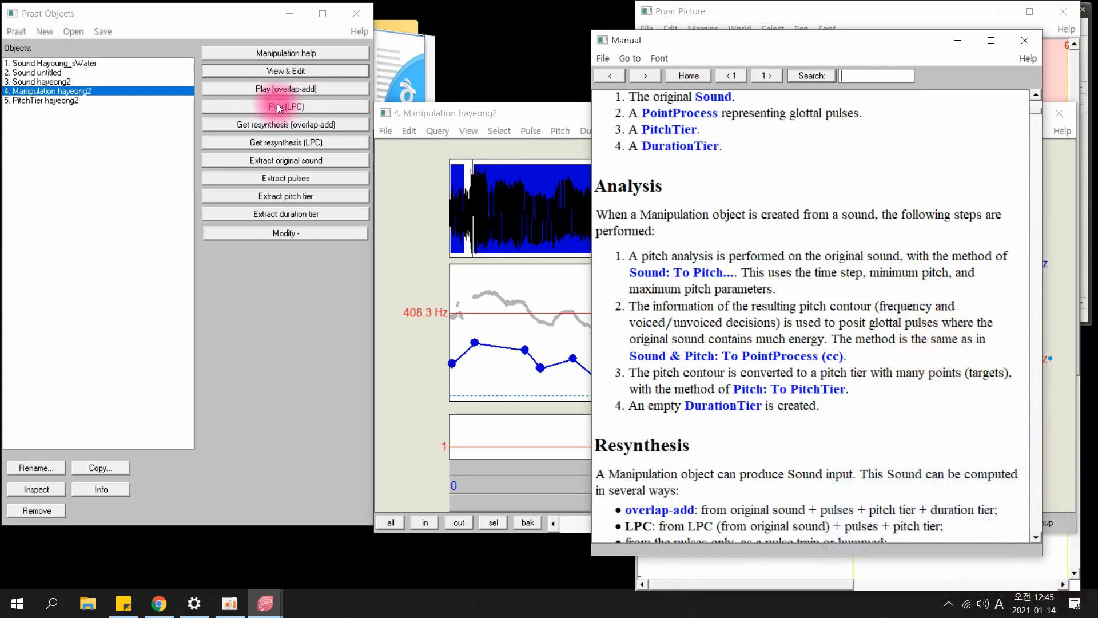
scroll(291, 98, "down", 4)
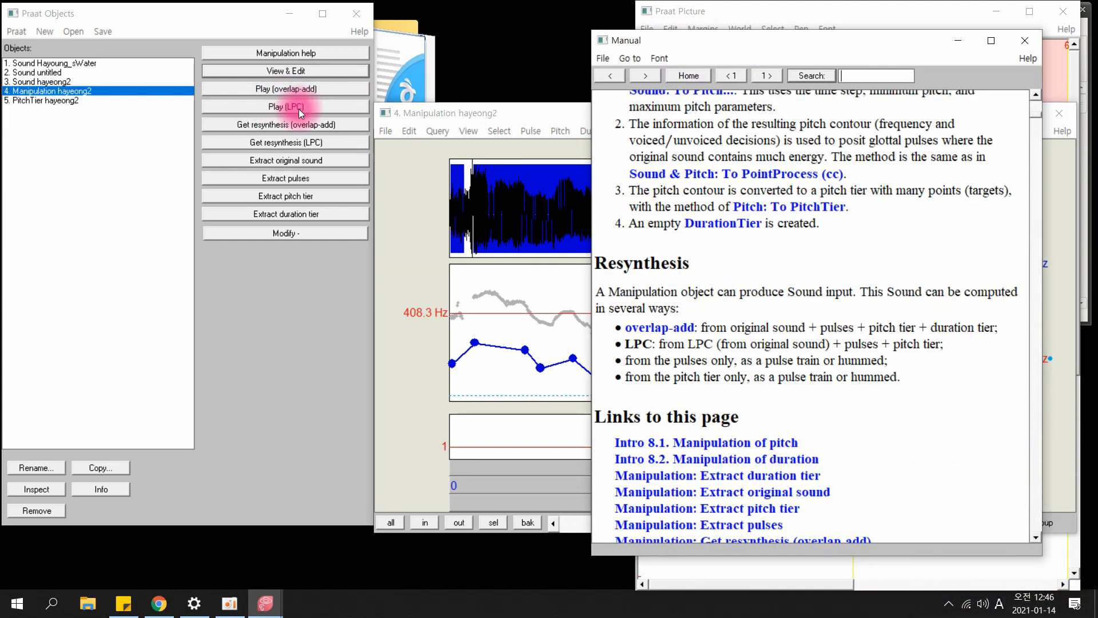
scroll(770, 325, "down", 1)
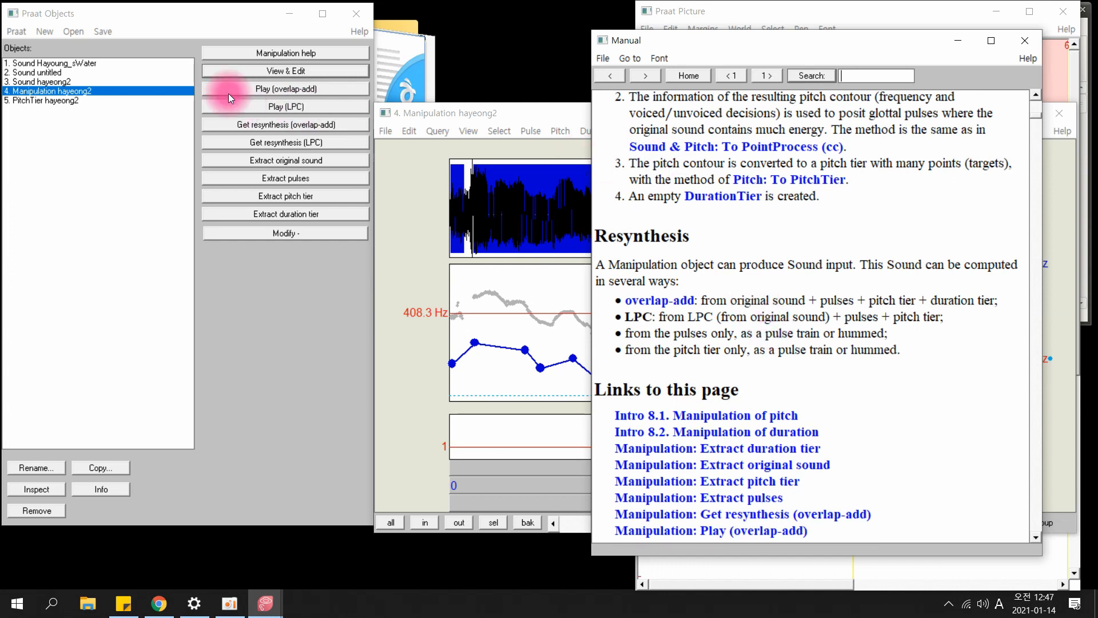
- Play Manipulation hayeong2 with both the overlap-add and LPC methods to compare the resynthesized sounds
left_click(302, 91)
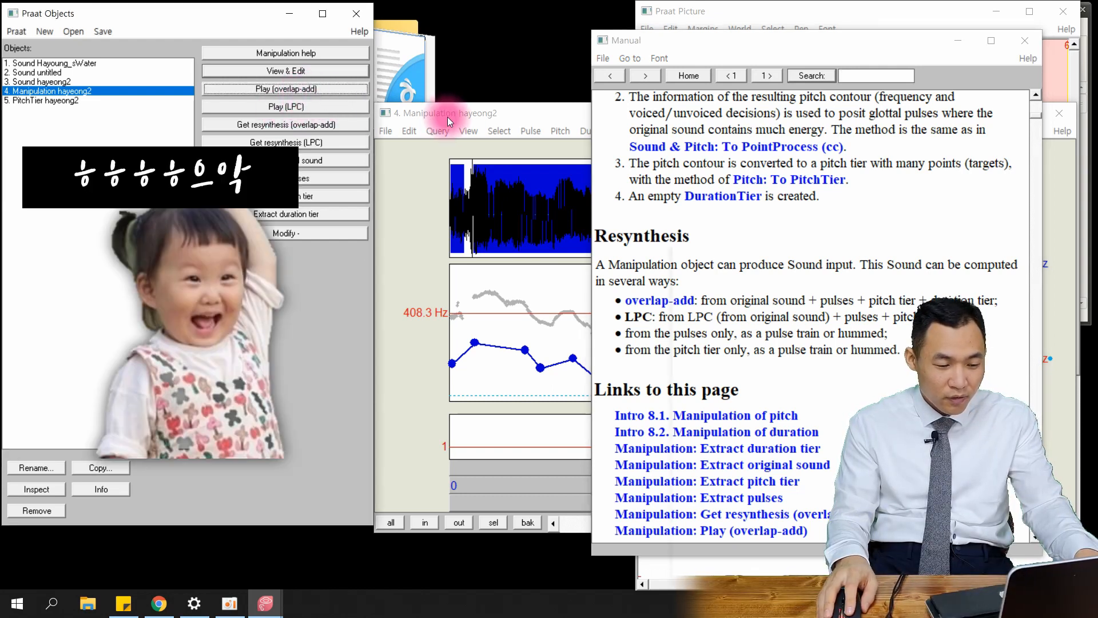
left_click(467, 116)
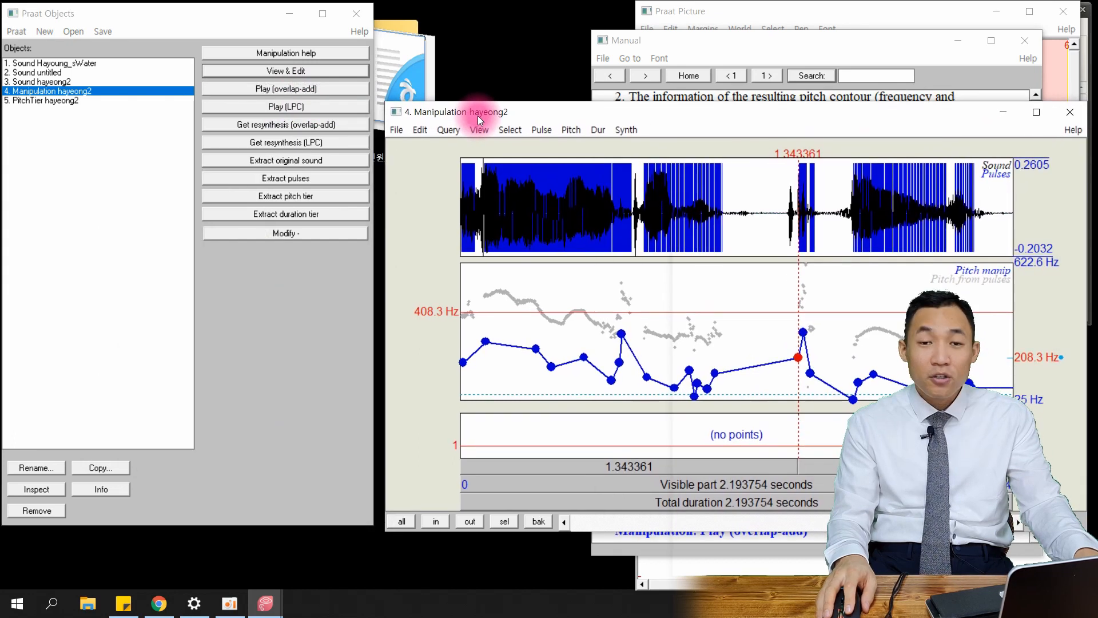
left_click(316, 107)
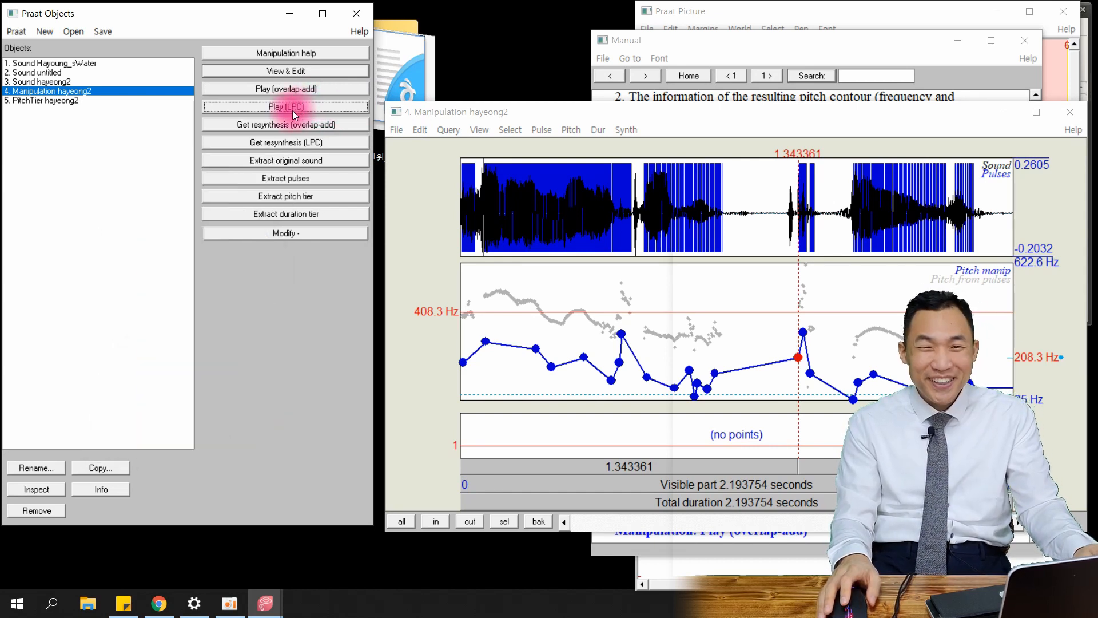
left_click(717, 96)
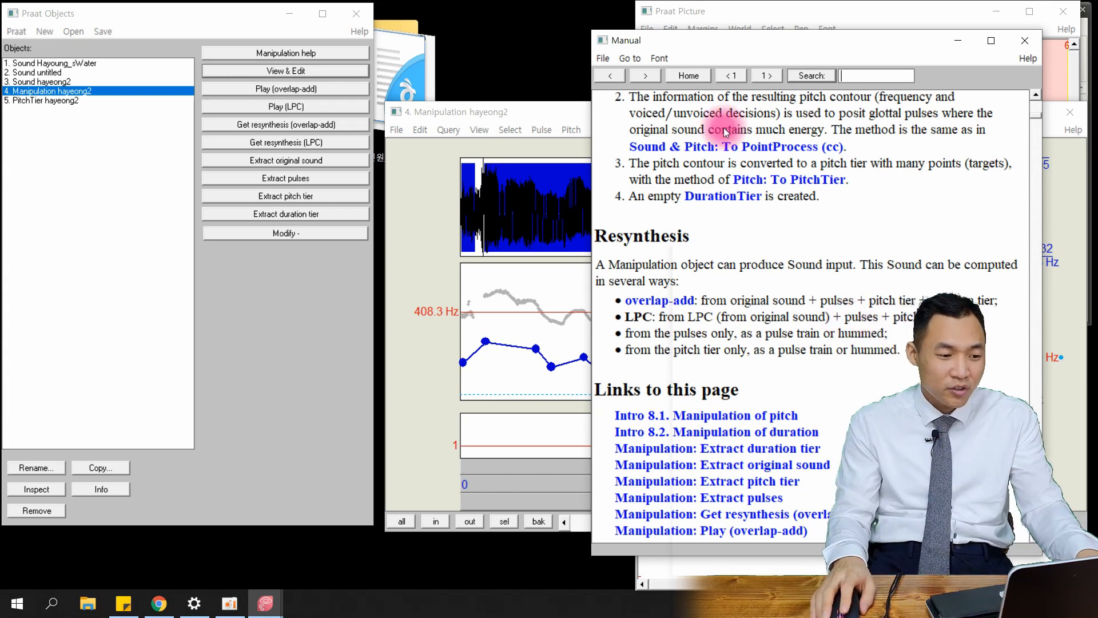
left_click(307, 90)
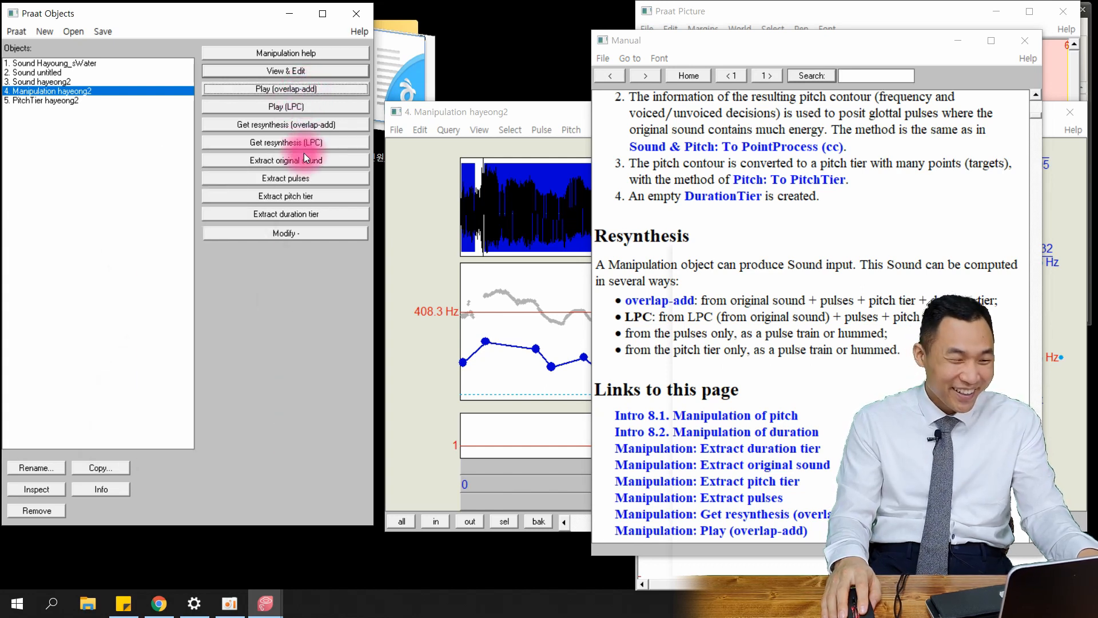
- Generate the overlap-add resynthesis of Manipulation hayeong2 as a new Sound, play it in the editor and close it
left_click(272, 126)
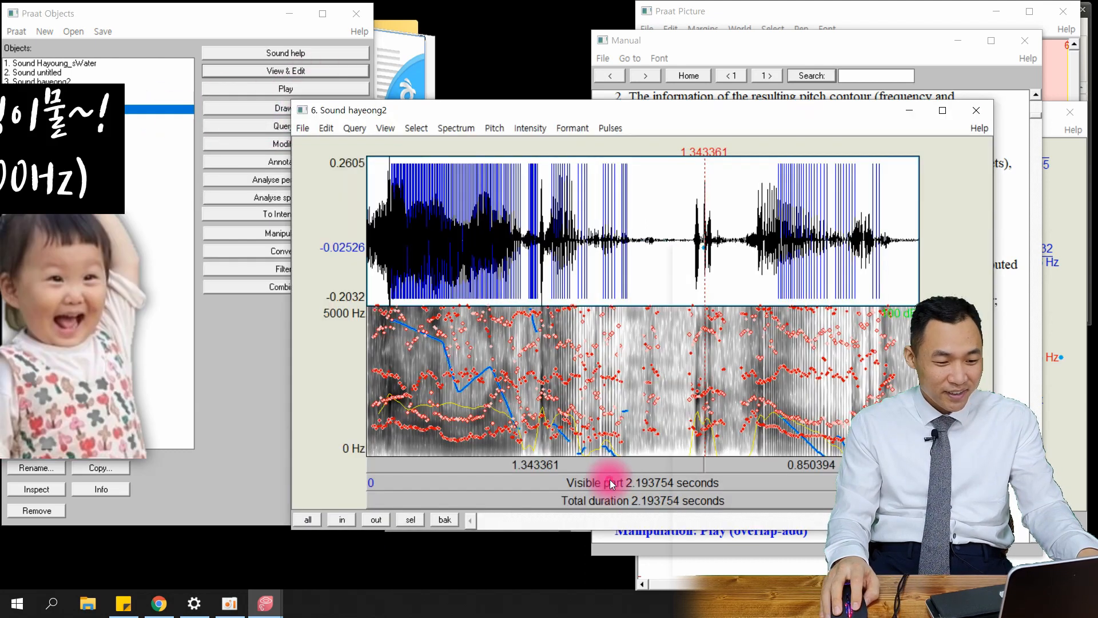
left_click(610, 482)
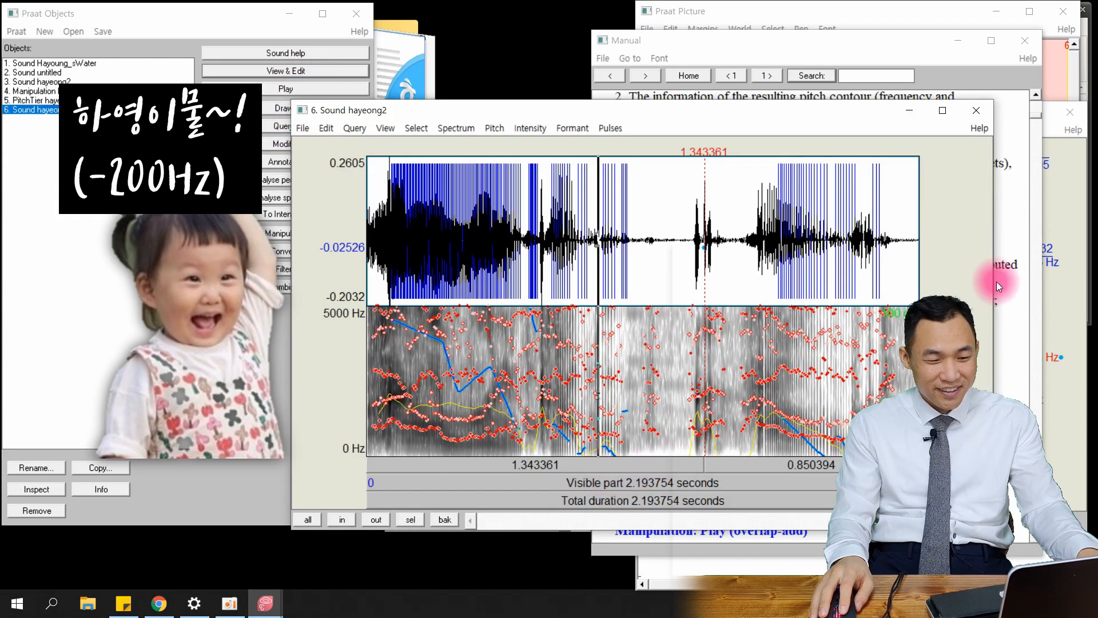
left_click(976, 111)
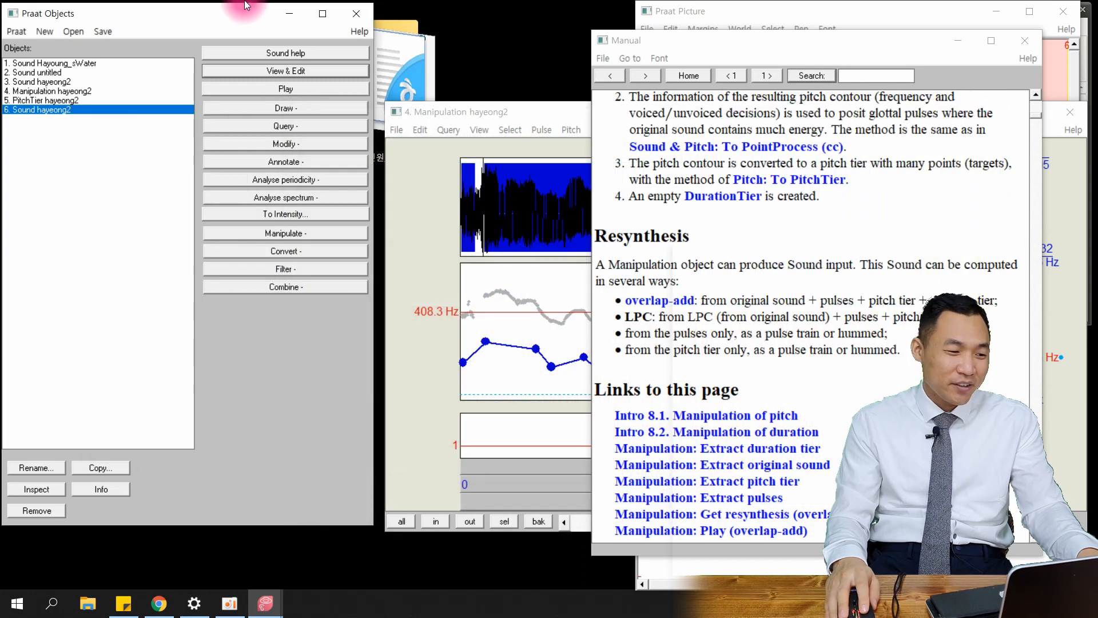
- Save the resynthesized Sound hayeong2 as the WAV file hayeong2.wav in the #P011 manipulate folder
left_click(103, 31)
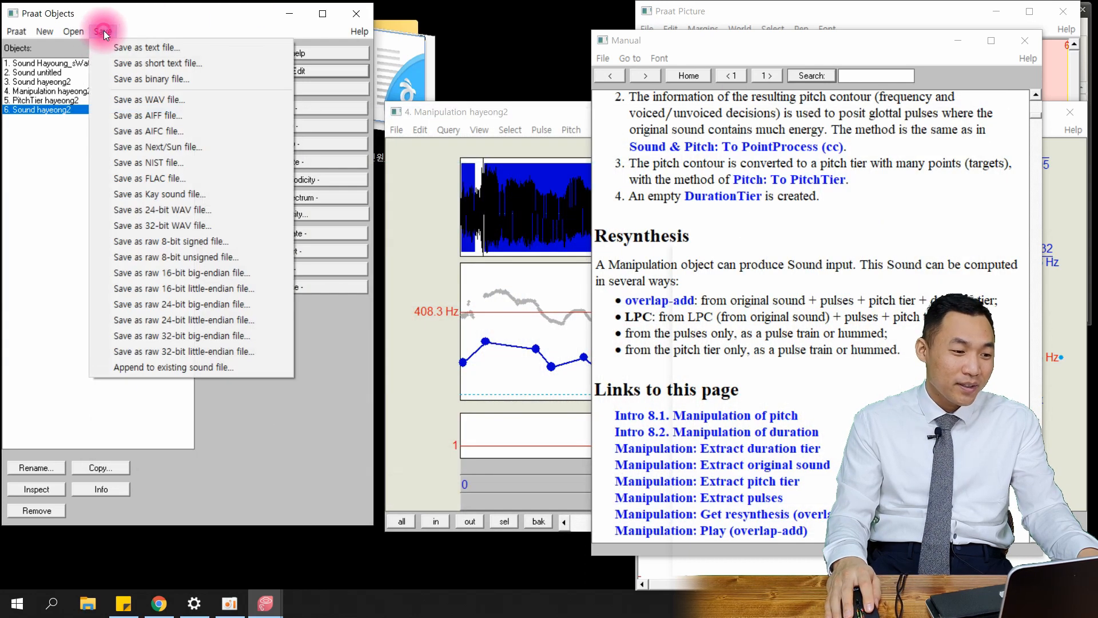
left_click(166, 100)
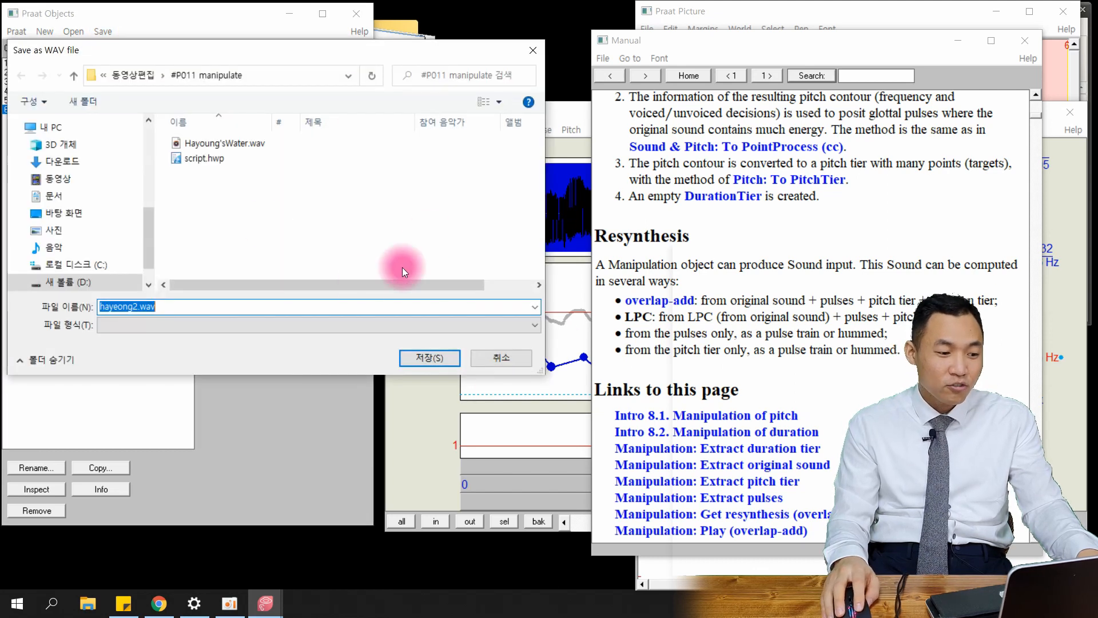
key("Return")
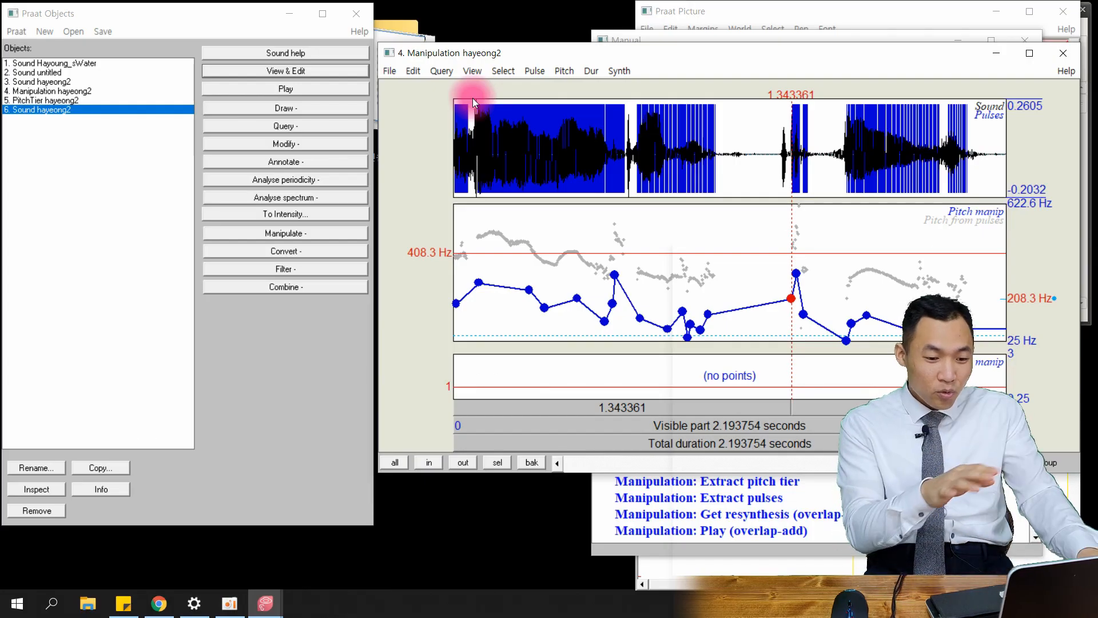
- Shift the frequencies of PitchTier hayeong2 by 200 Hz from 0.0 to 2.1937 s and replace the pitch tier in Manipulation hayeong2
left_click(729, 137)
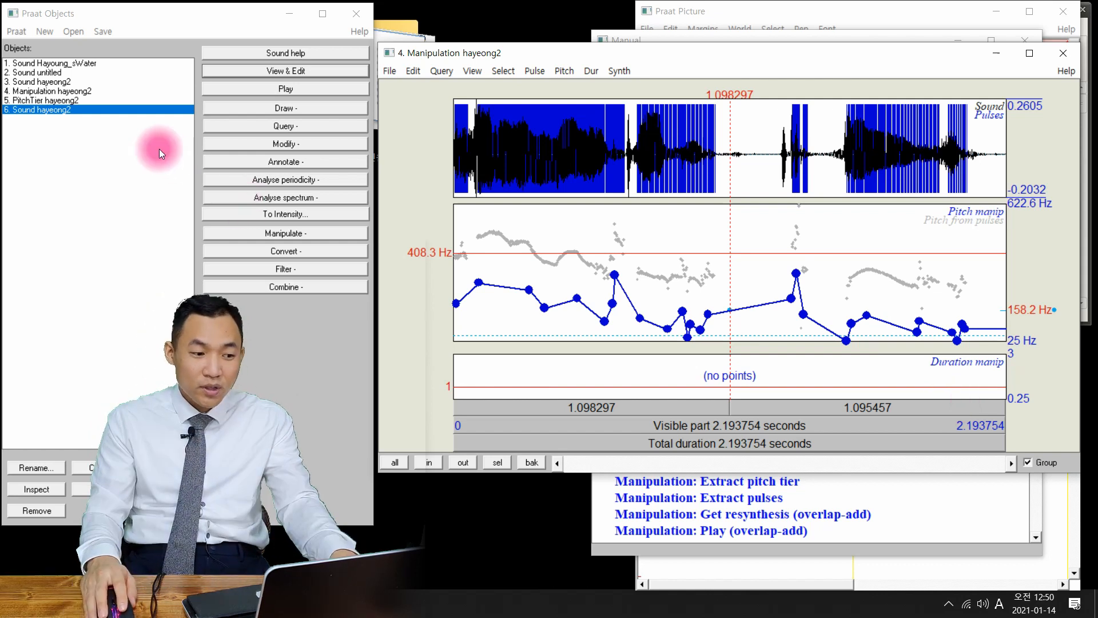
left_click(51, 100)
left_click(288, 179)
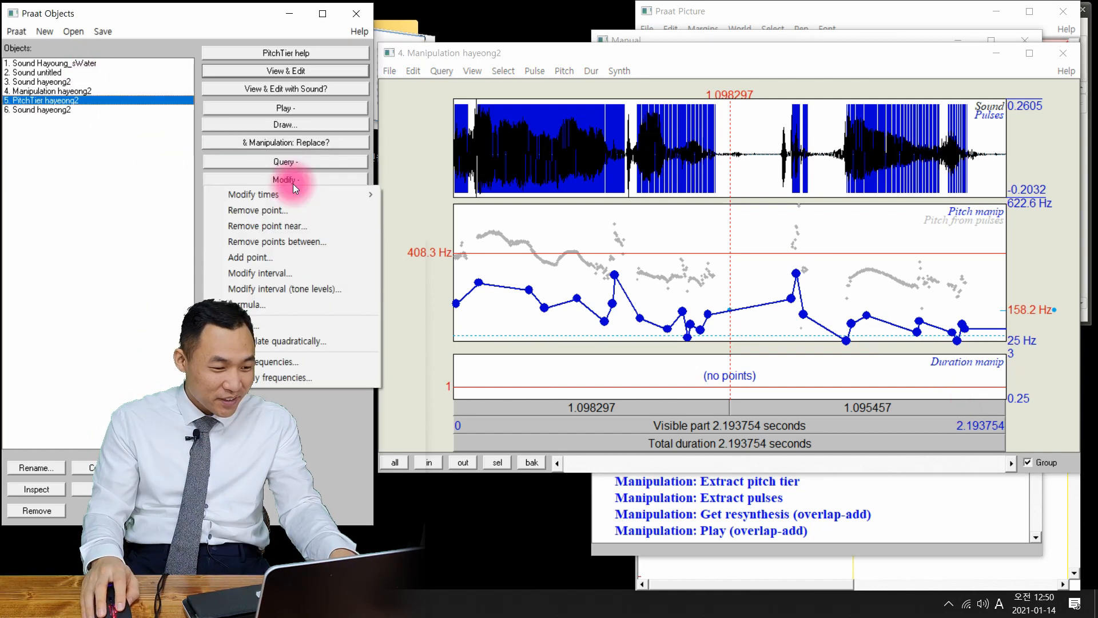
left_click(283, 360)
left_click_drag(346, 110, 219, 111)
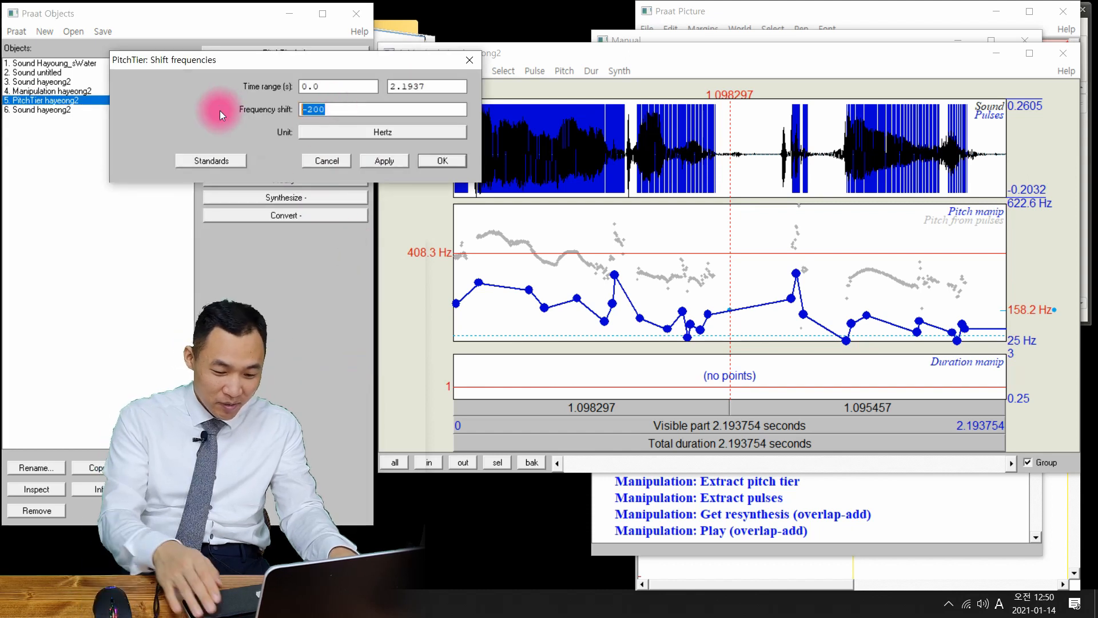
type("200")
left_click(384, 162)
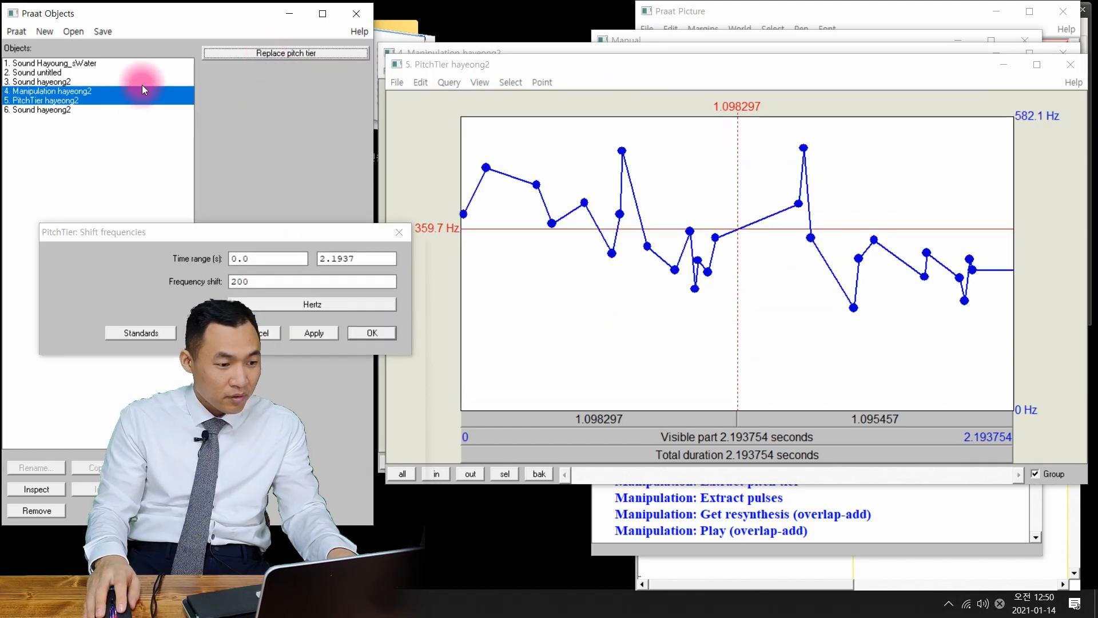
- Play Manipulation hayeong2 with the overlap-add method and close the PitchTier and Manipulation editors
left_click(102, 90)
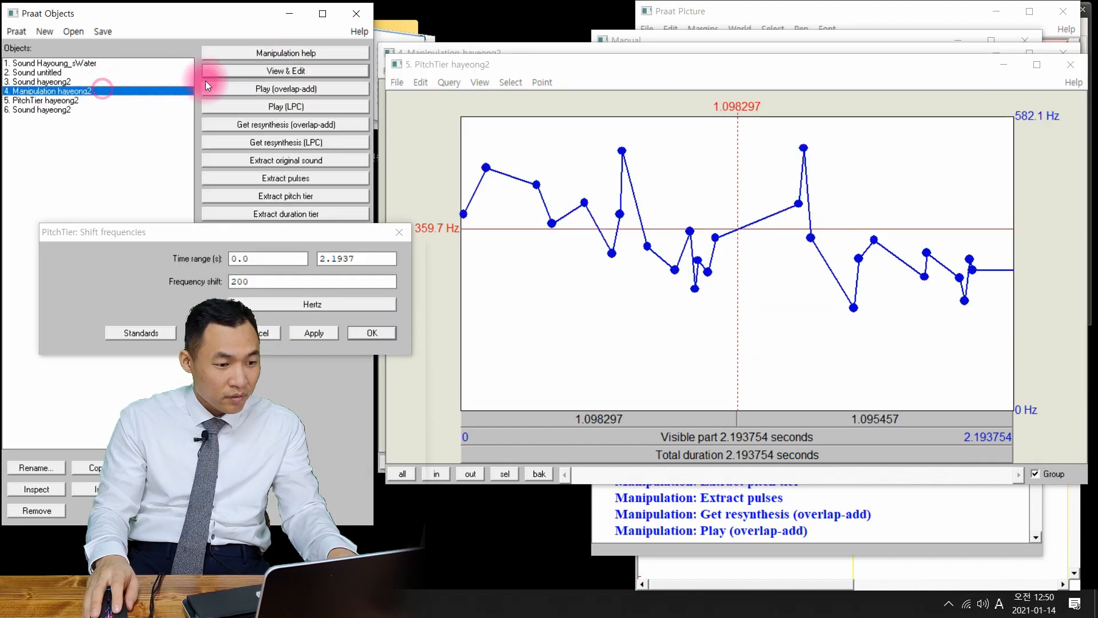
left_click(283, 91)
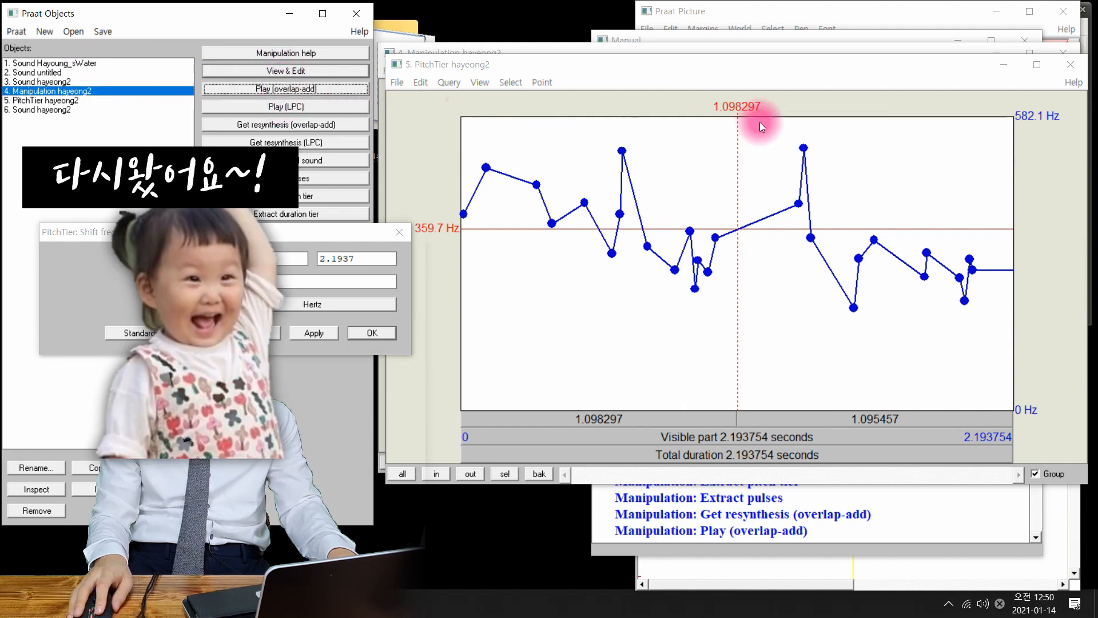
mouse_move(956, 67)
left_mouse_down()
mouse_move(930, 72)
mouse_move(944, 73)
left_mouse_up()
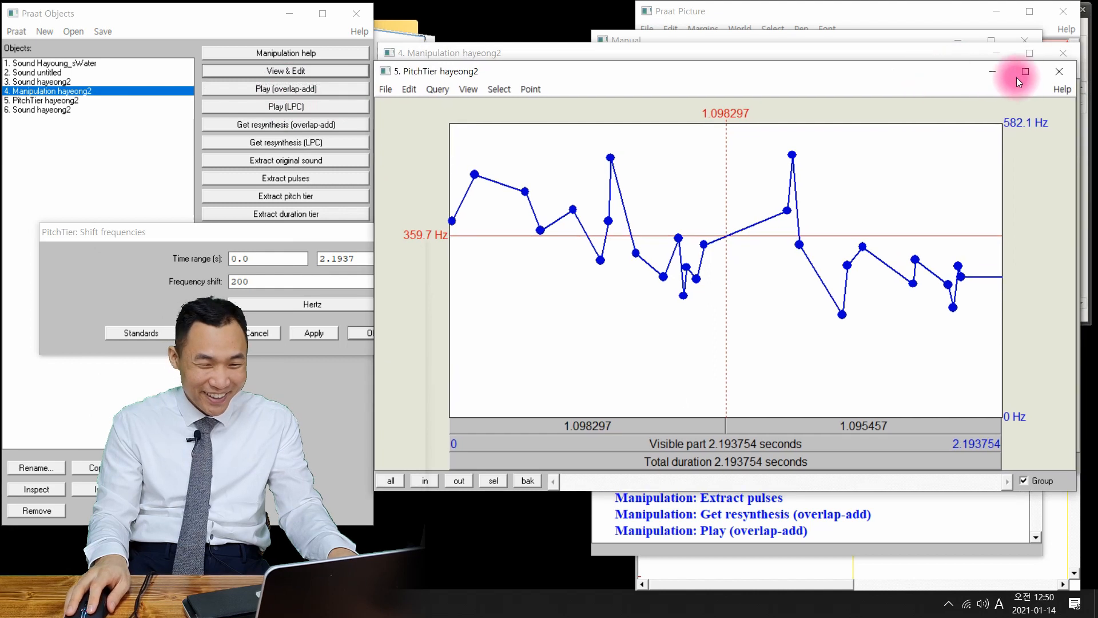
left_click(1048, 76)
left_click(1061, 55)
left_click_drag(197, 239, 637, 56)
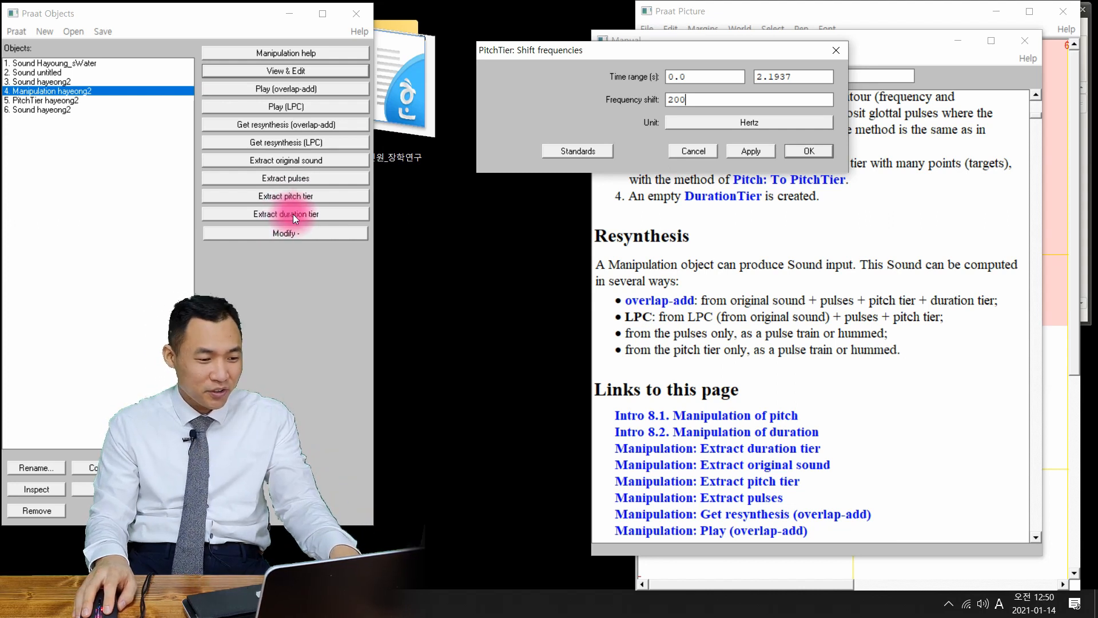
- Extract the duration tier from Manipulation hayeong2 and open it in its own editor
left_click(293, 214)
left_click(284, 71)
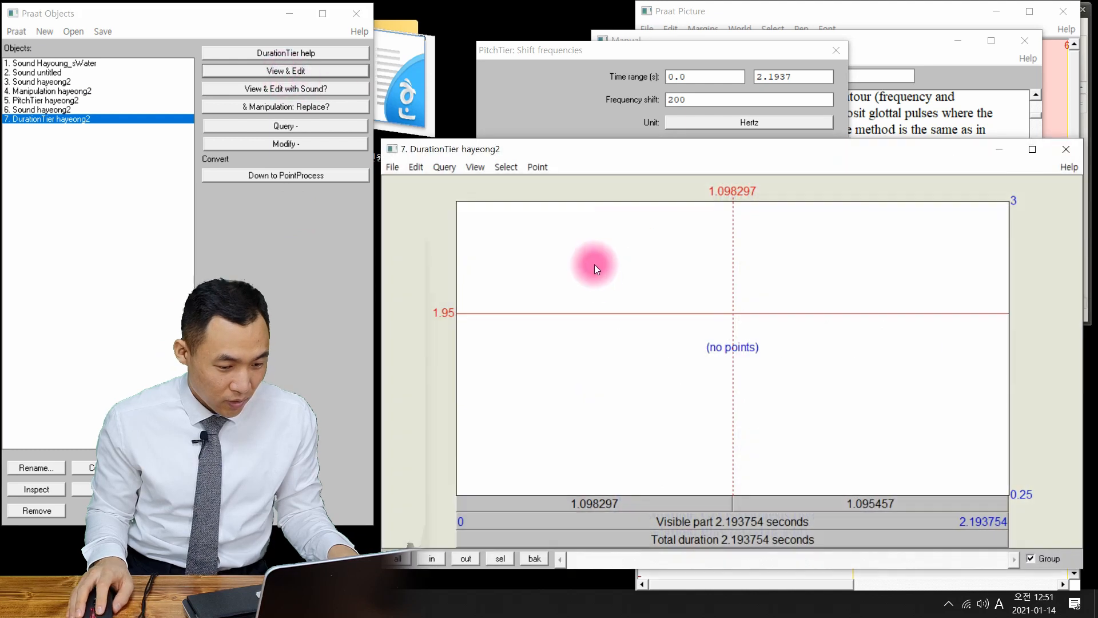
left_click_drag(698, 154, 699, 94)
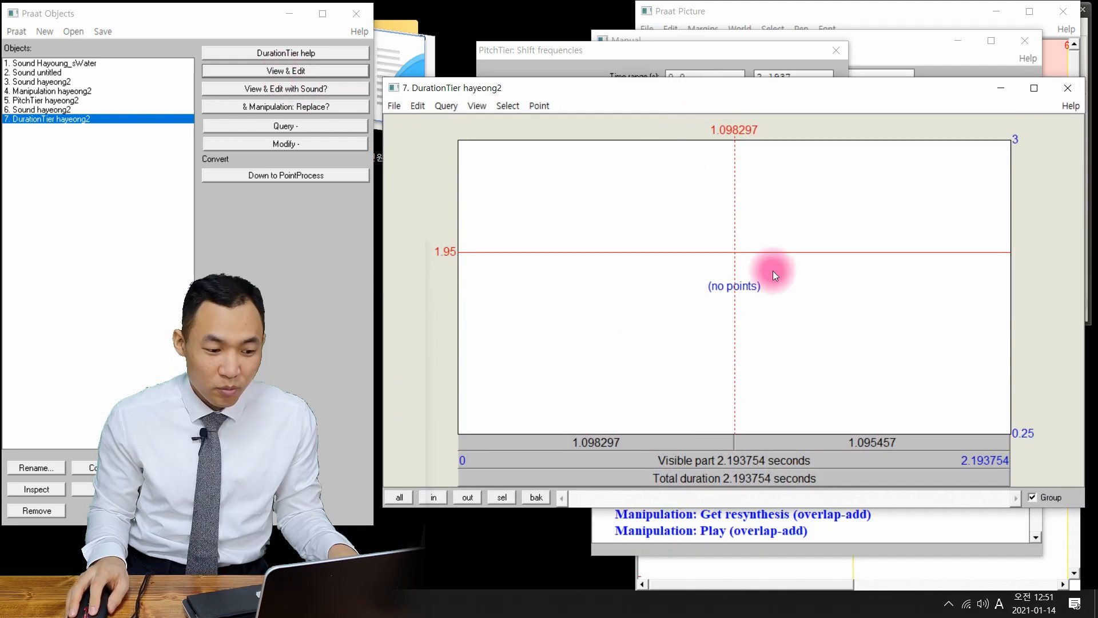
- Open the form for adding a point to DurationTier hayeong2 and move it clear of the objects list
left_click(293, 145)
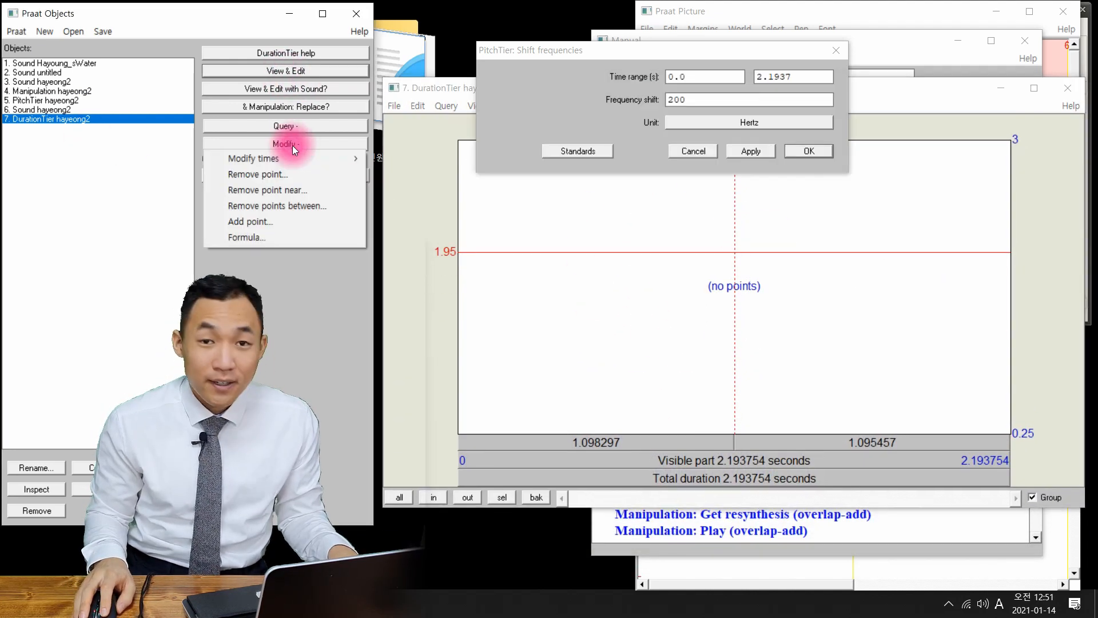
left_click(271, 221)
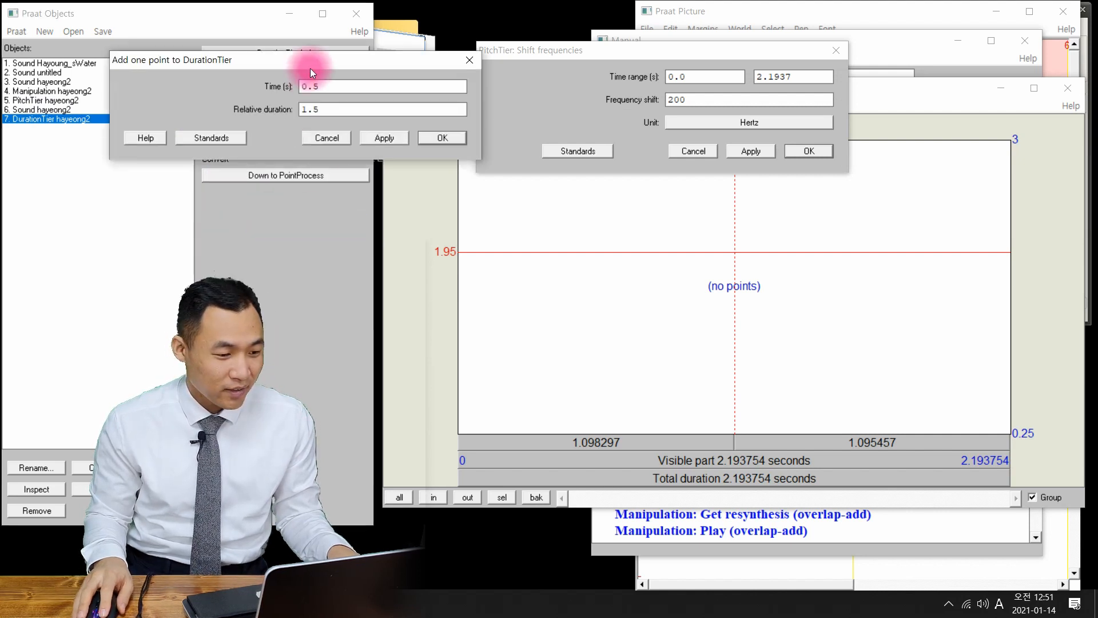
left_click_drag(311, 67, 252, 94)
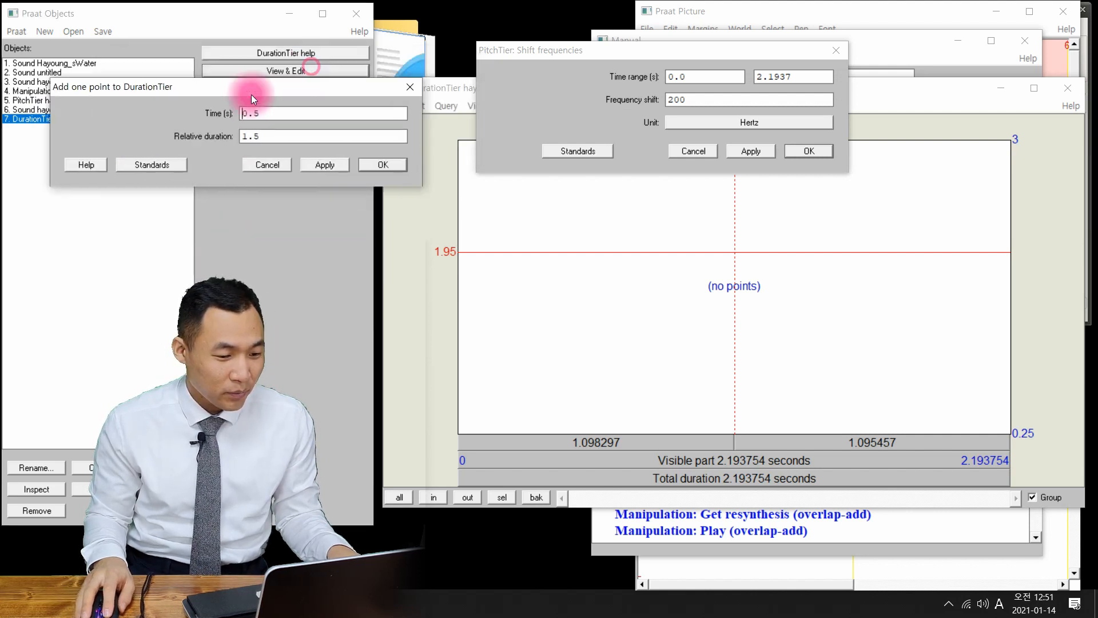
left_click_drag(251, 94, 229, 171)
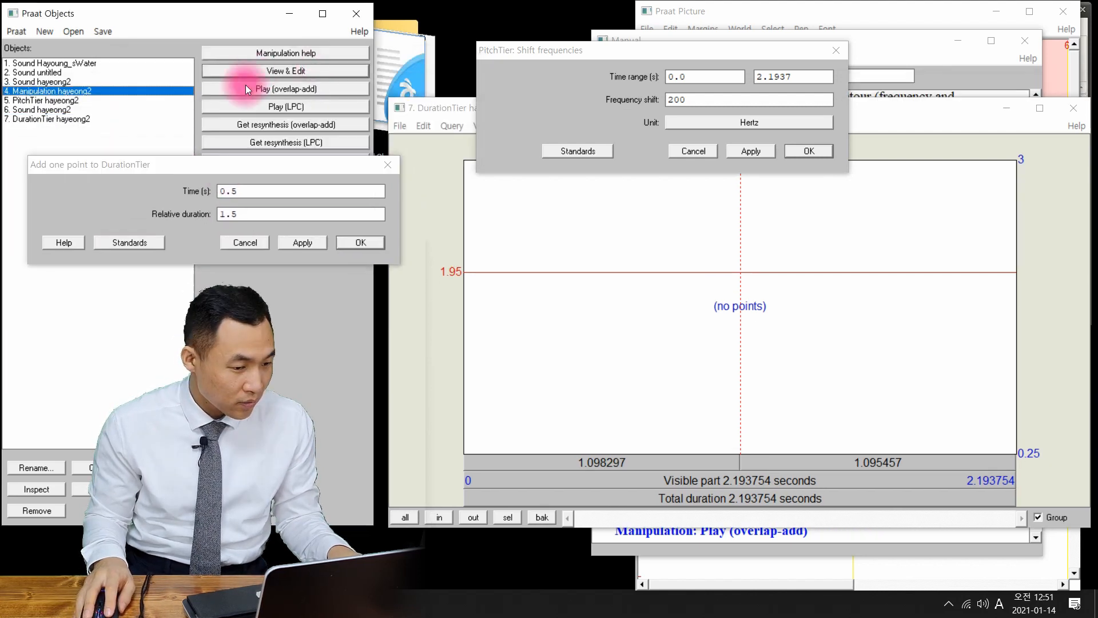
- View Manipulation hayeong2 in its editor to examine its duration tier, and bring the DurationTier editor back to the front
left_click(259, 71)
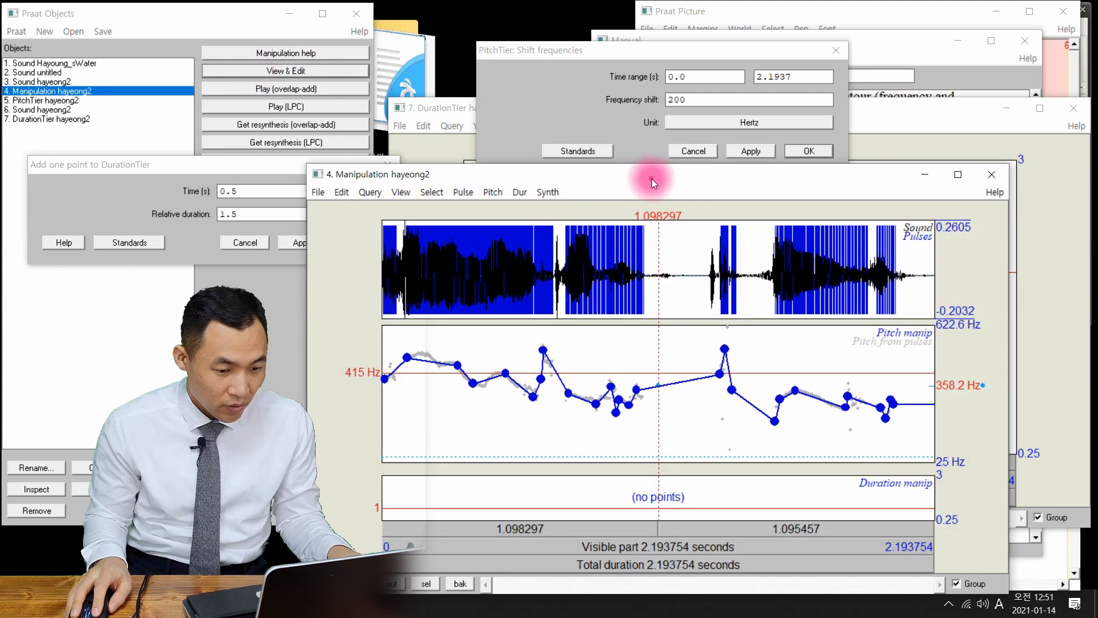
left_click_drag(652, 180, 724, 120)
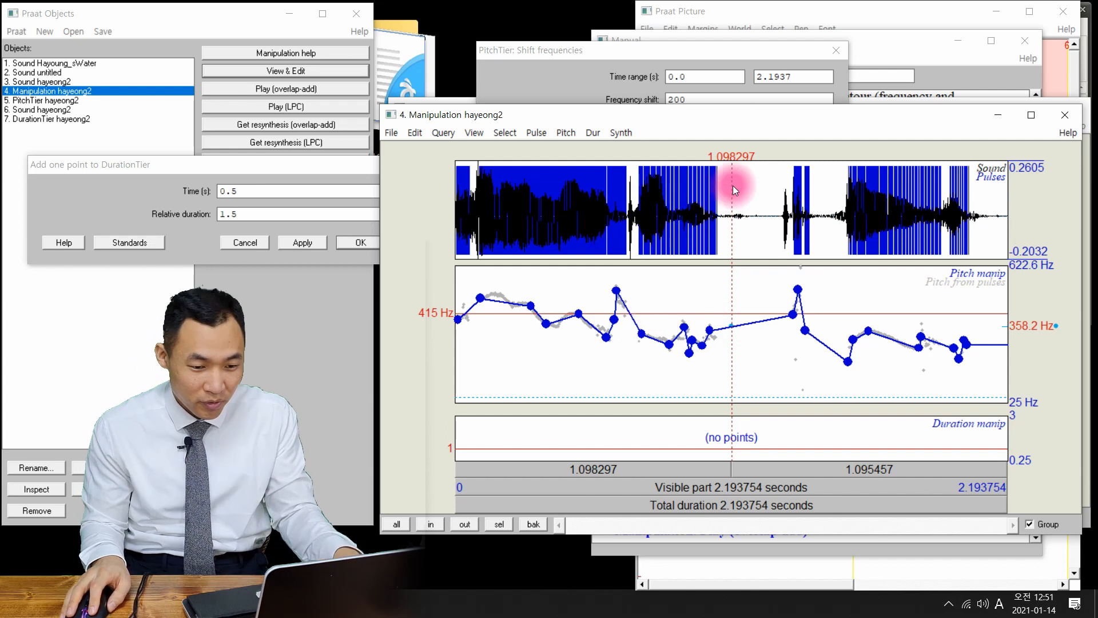
left_click_drag(833, 119, 827, 144)
left_click(860, 110)
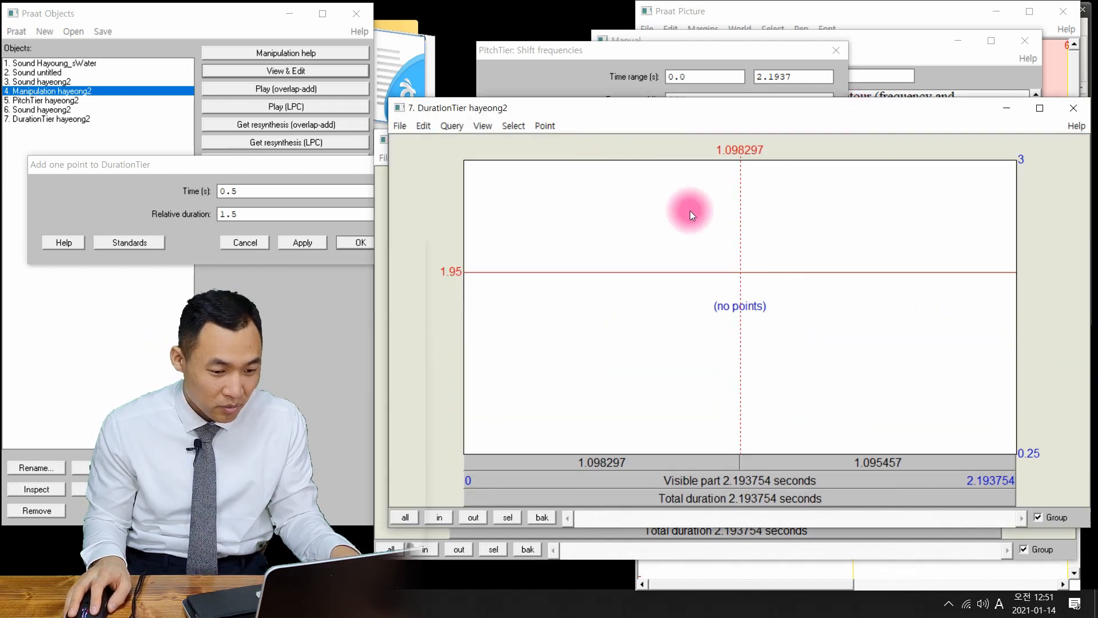
- Add a point at time 0 s with relative duration 2 to DurationTier hayeong2
left_click_drag(223, 165, 197, 172)
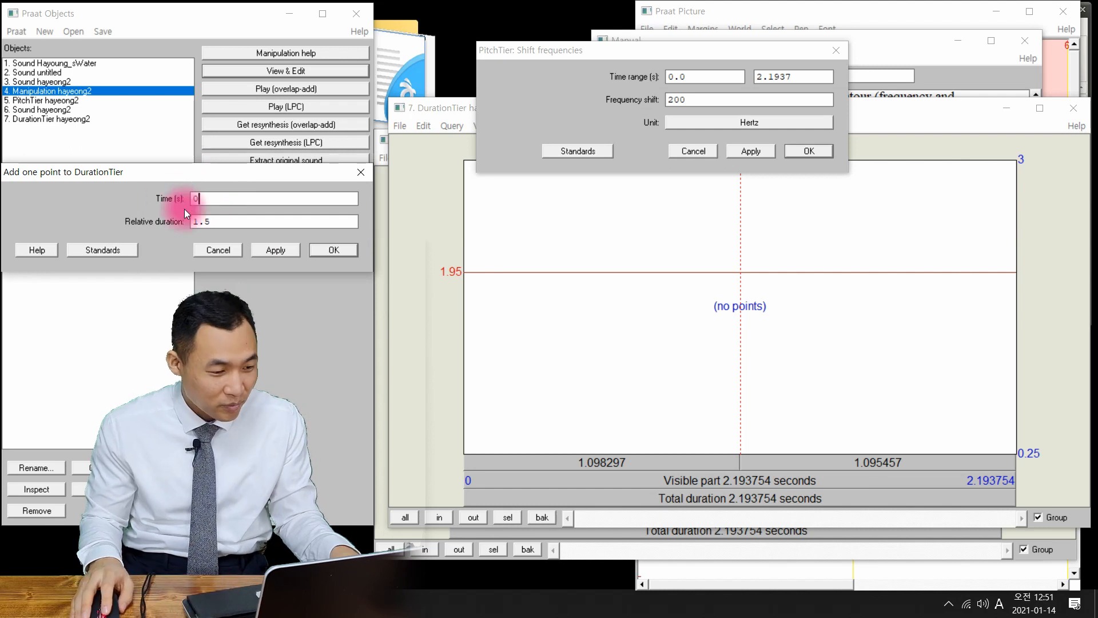
left_click_drag(229, 225, 131, 226)
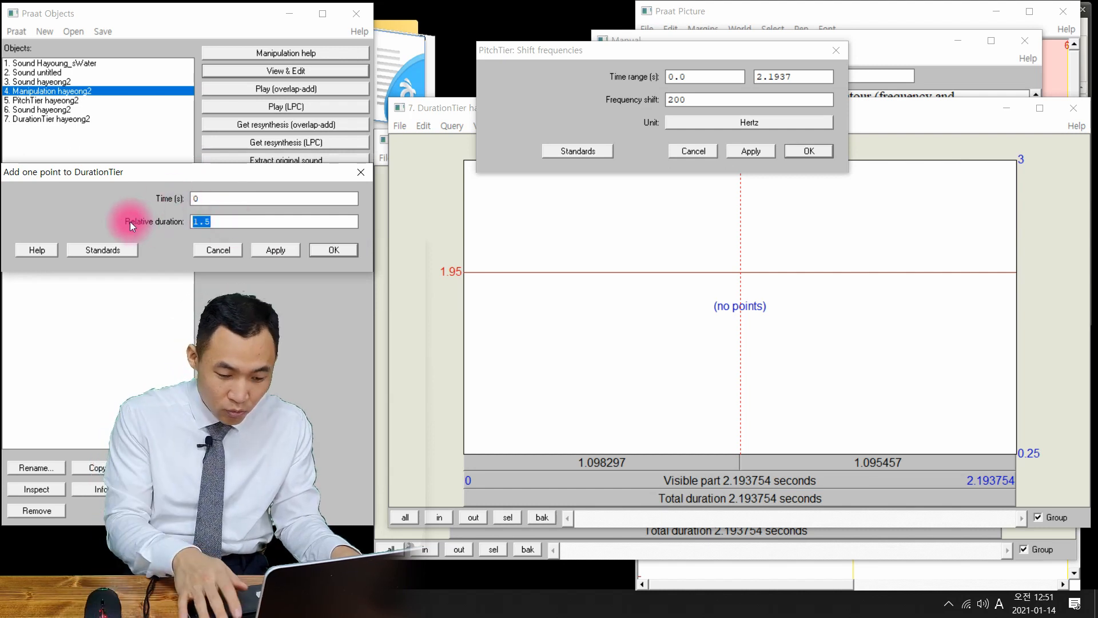
type("2")
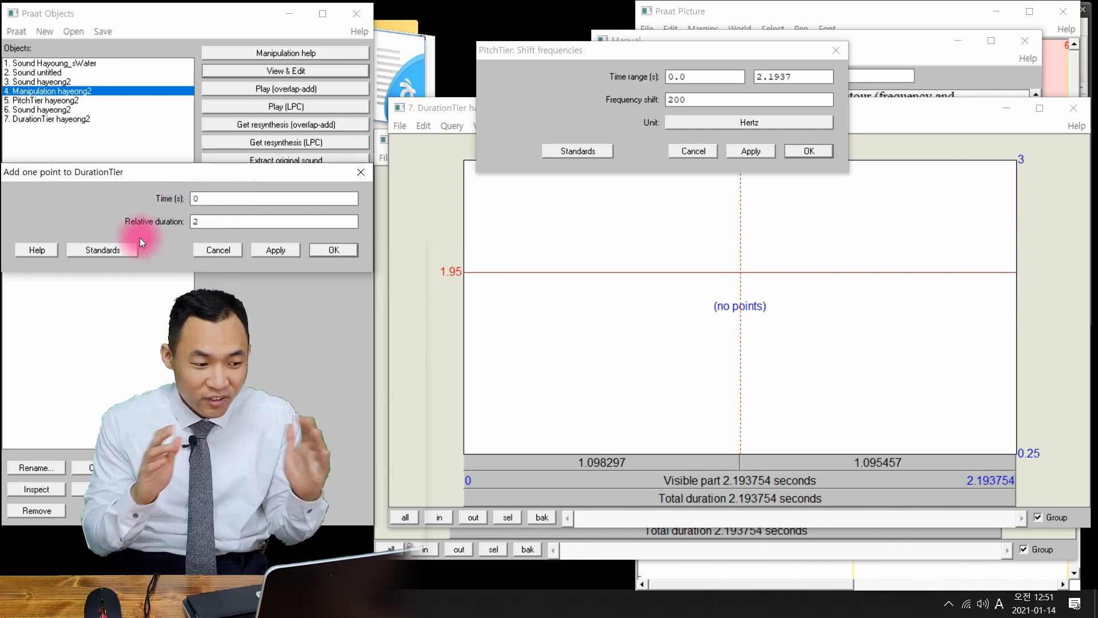
left_click(278, 252)
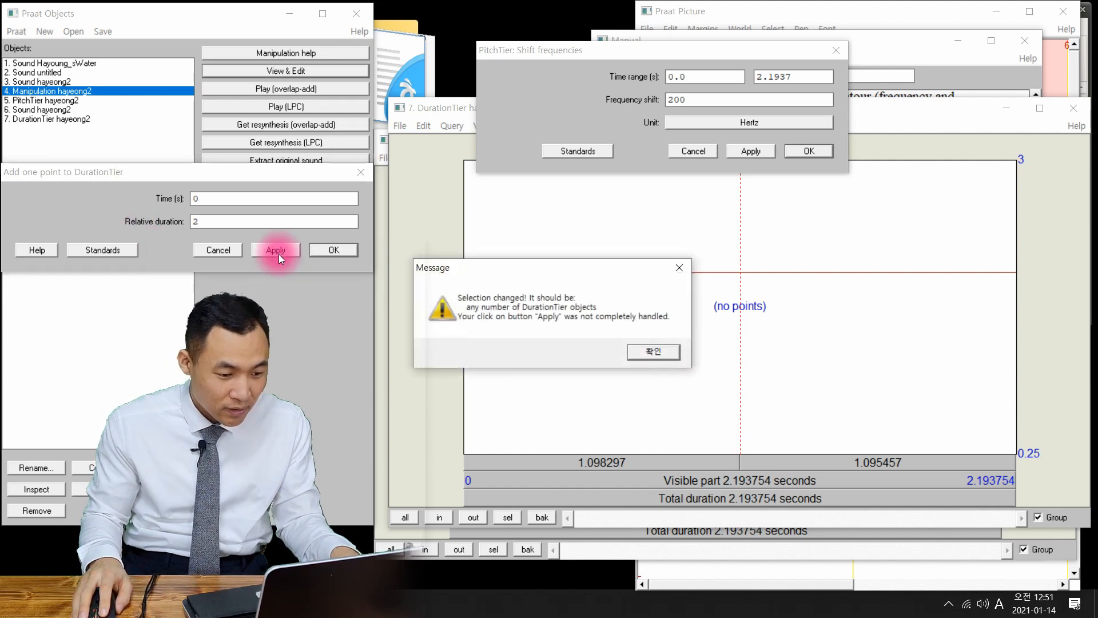
left_click(650, 353)
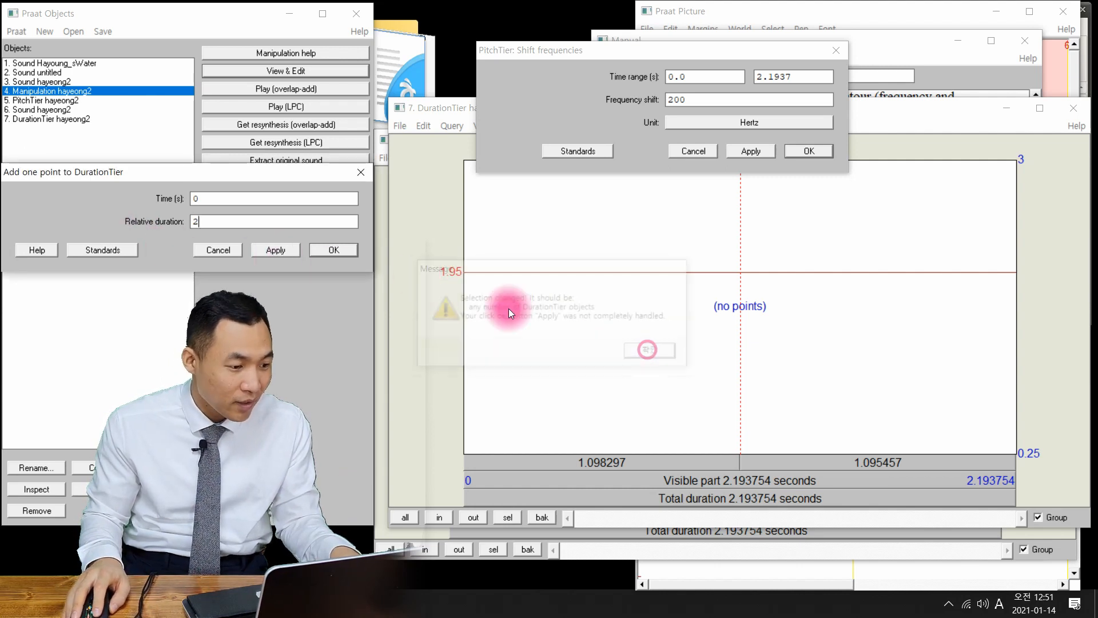
left_click(54, 121)
left_click_drag(131, 172, 204, 147)
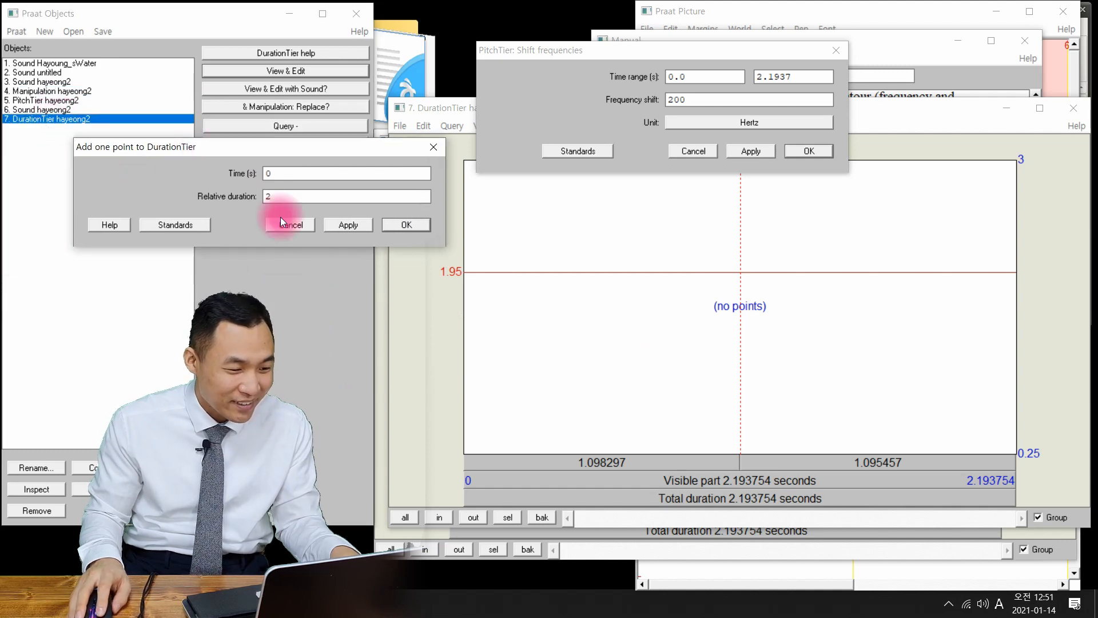
left_click(350, 224)
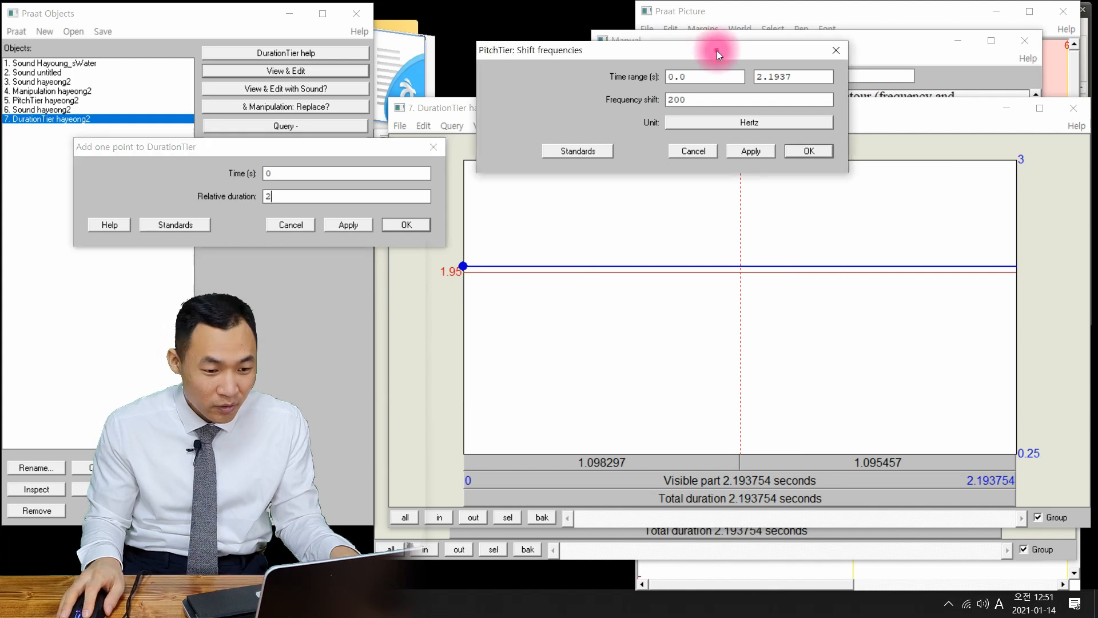
- Add duration points at 1.09 s with relative duration 2 and at 1.09001 s with relative duration 1/2
left_click_drag(719, 56, 591, 15)
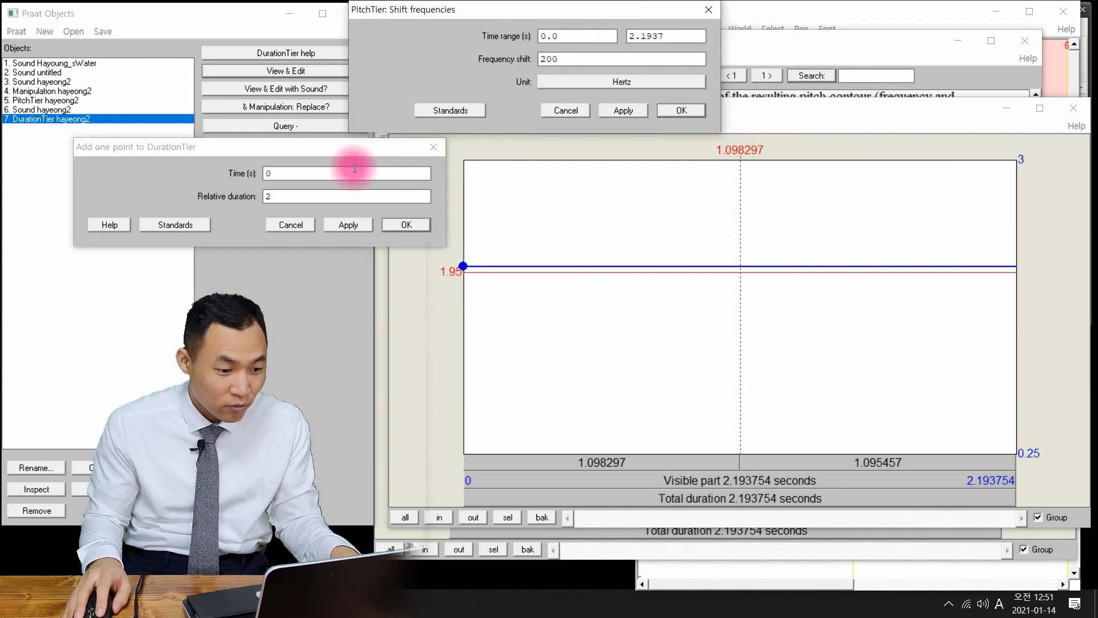
left_click(231, 179)
type("1.09")
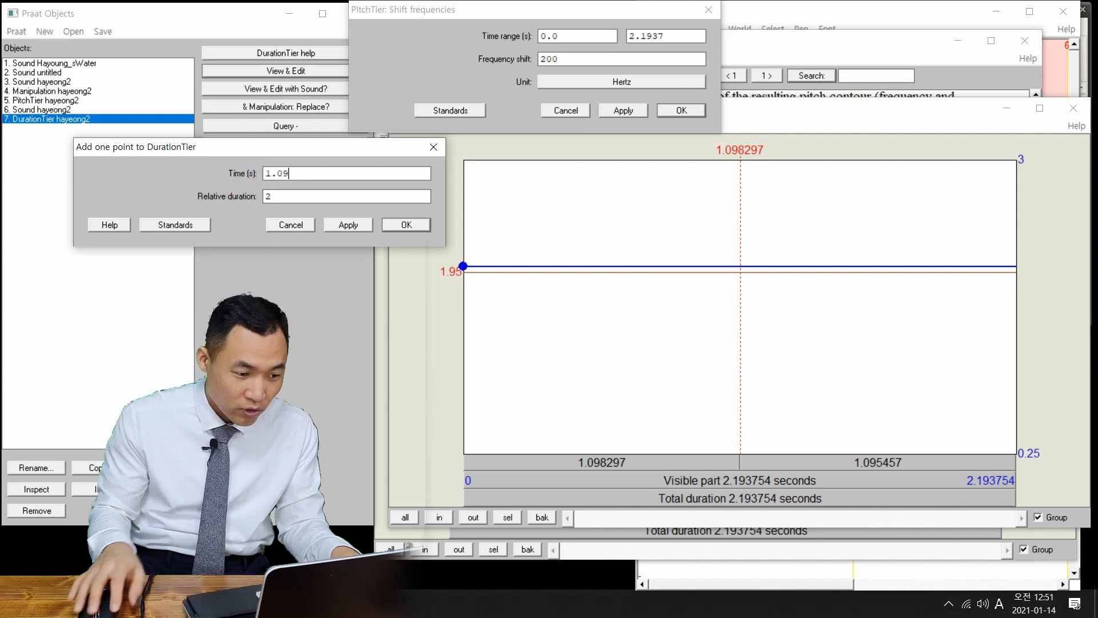
left_click(336, 227)
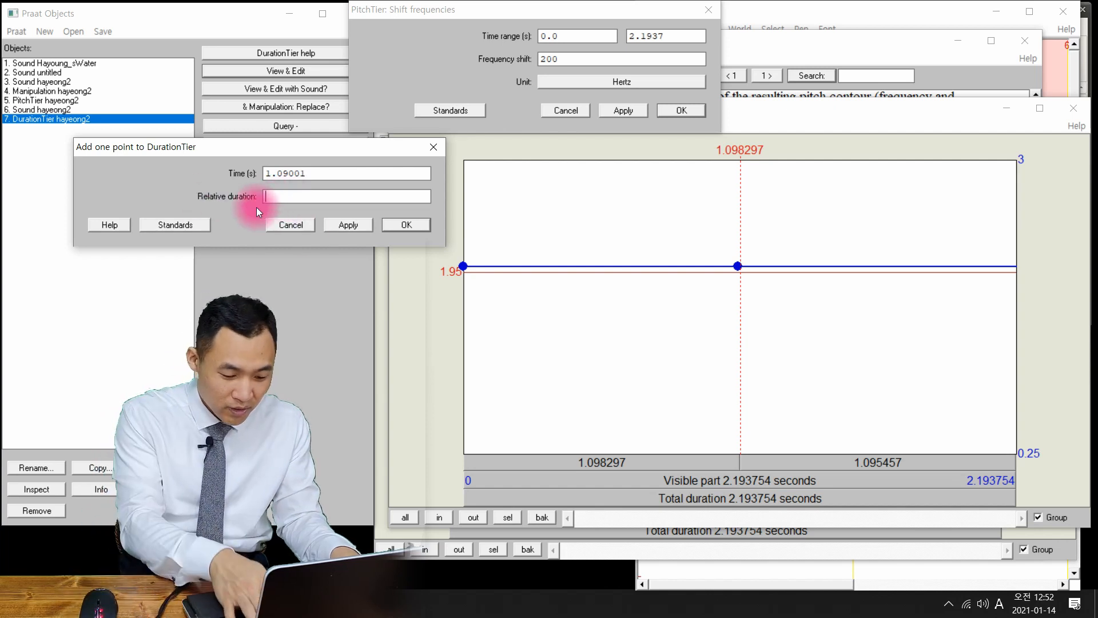
type("1/2")
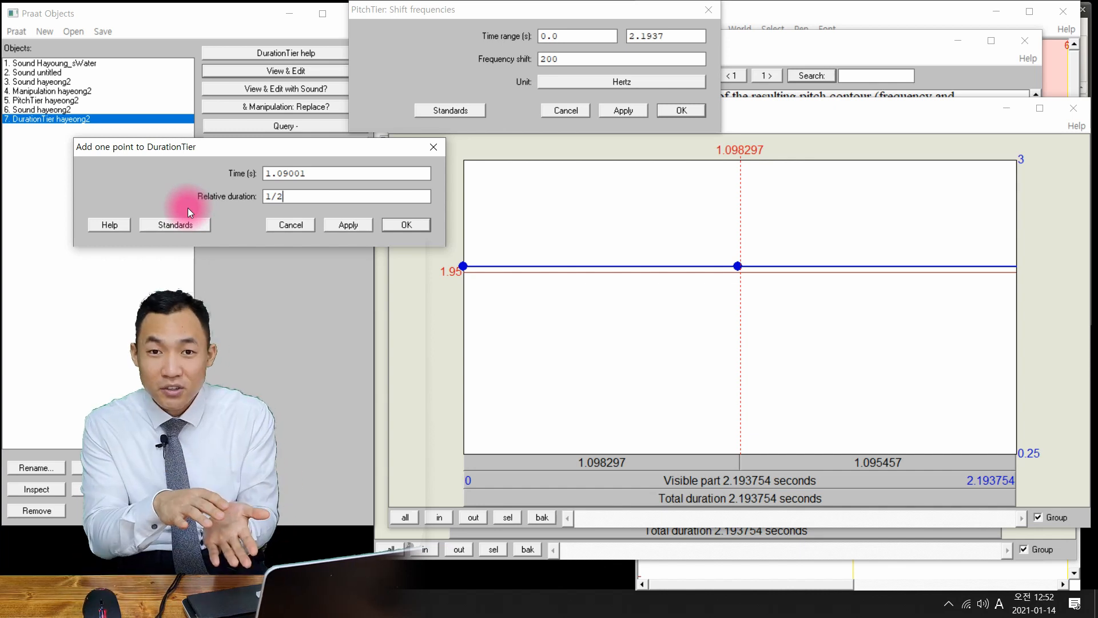
left_click(342, 224)
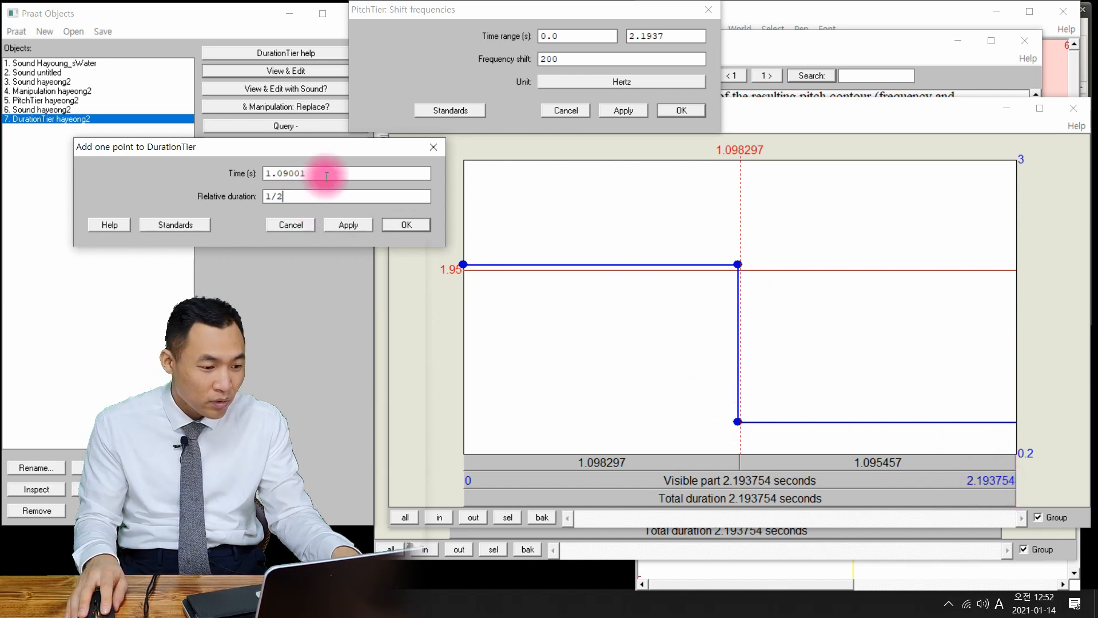
- Add an end point at 2.19 s with relative duration 1/2 to DurationTier hayeong2 and close the form
left_click_drag(318, 172, 175, 153)
type("2.19")
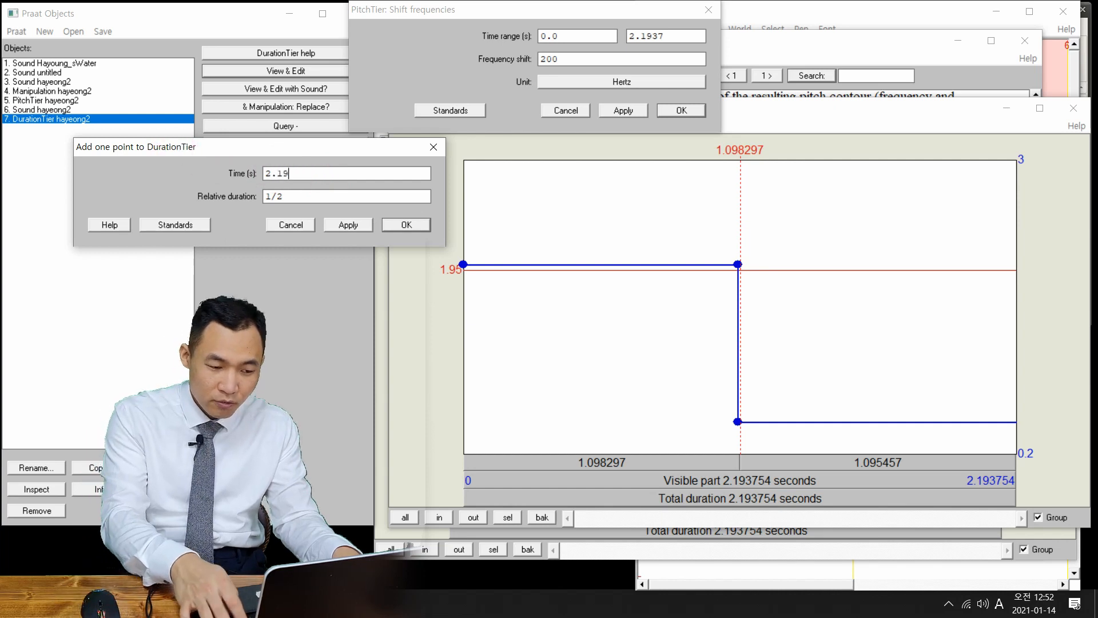
left_click(341, 218)
left_click(419, 224)
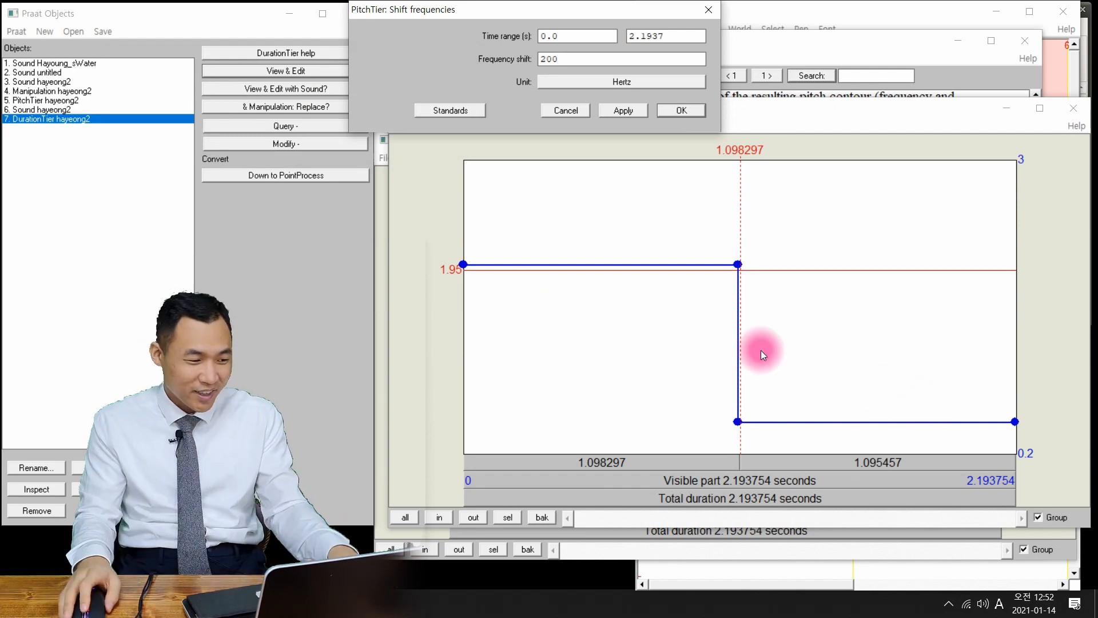
- Replace the duration tier of Manipulation hayeong2 with DurationTier hayeong2 and open the Manipulation in its editor
left_click(50, 91, "ctrl")
left_click(266, 54)
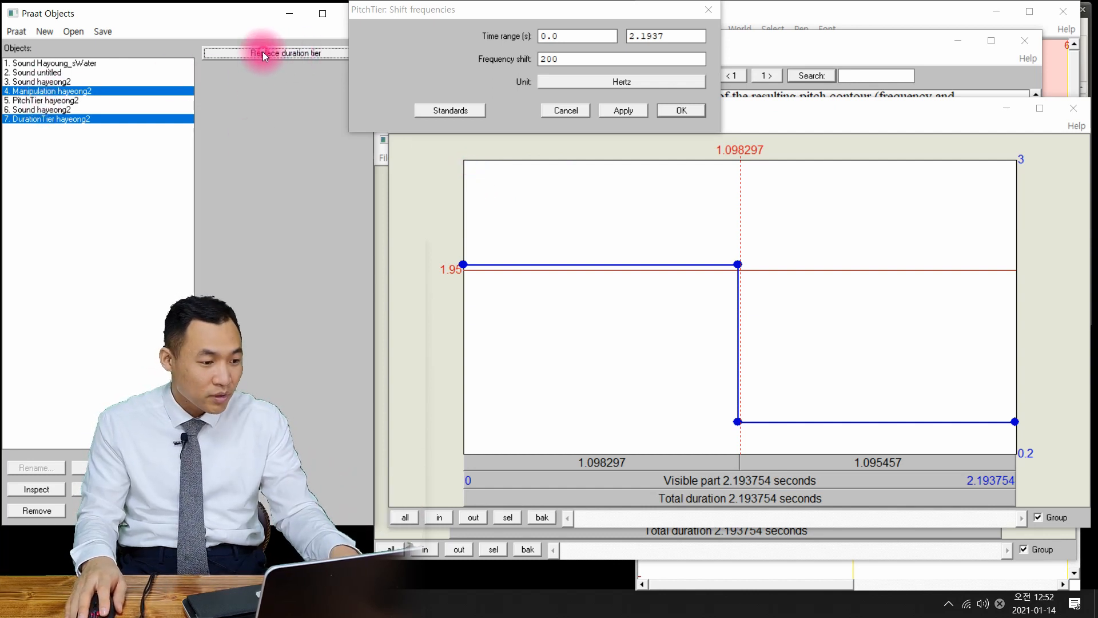
left_click(50, 92)
left_click(279, 70)
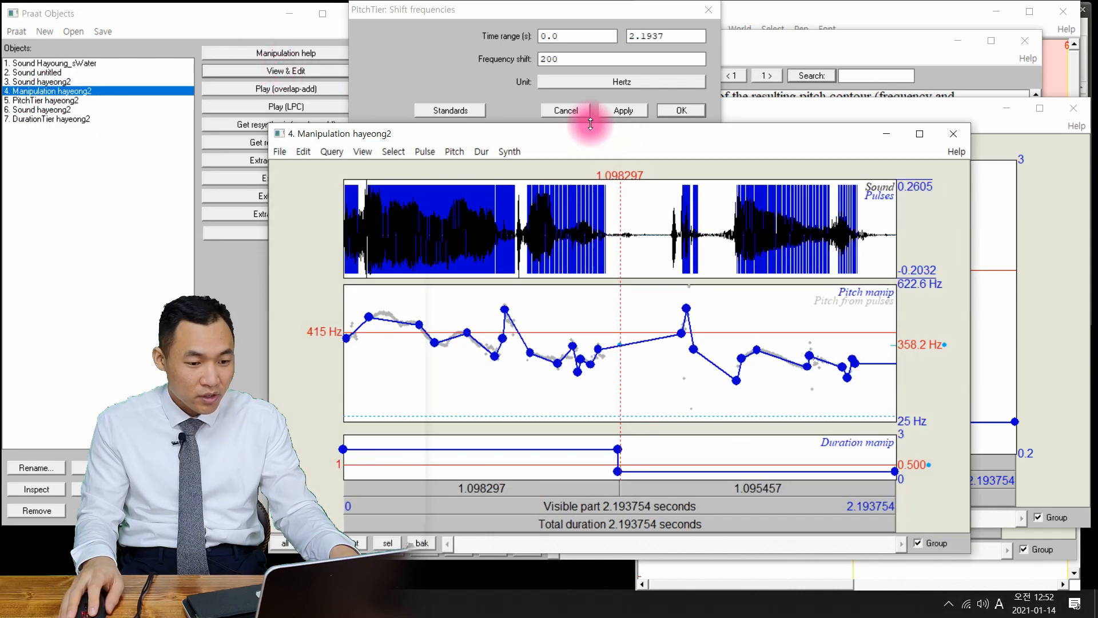
left_click_drag(628, 138, 707, 85)
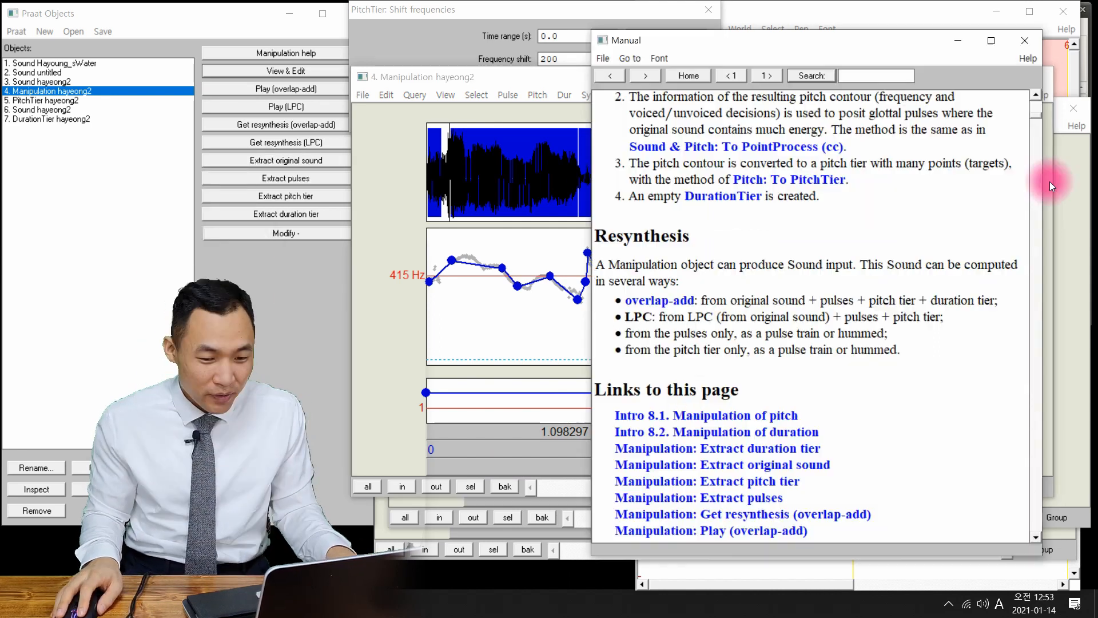
- Generate the overlap-add resynthesis of the duration-modified Manipulation hayeong2 as a new Sound and select it
left_click(1047, 183)
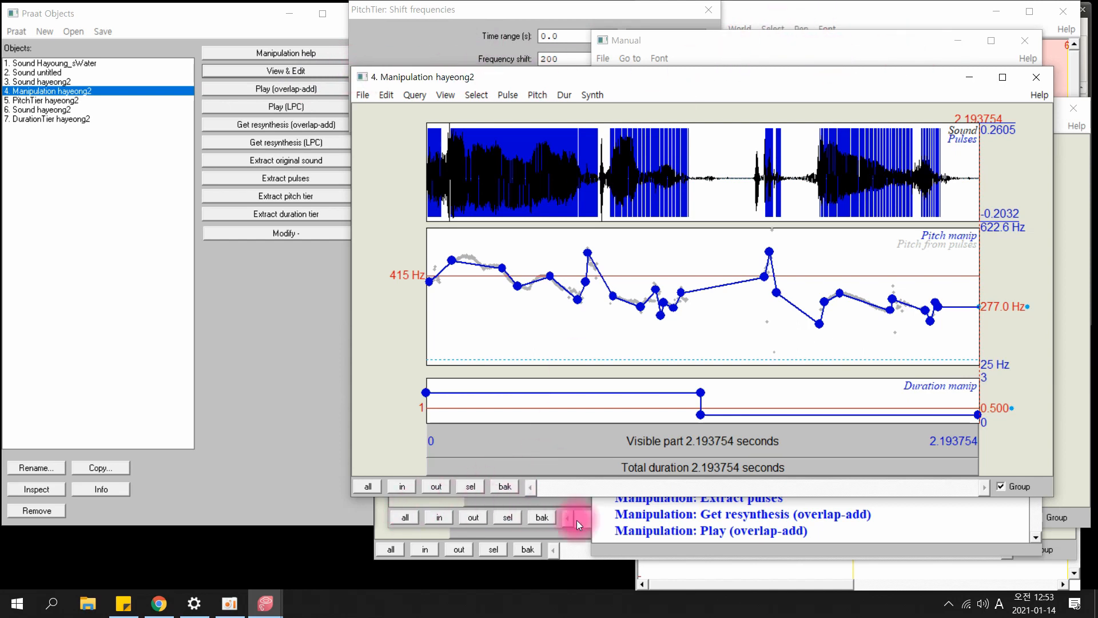
left_click(947, 526)
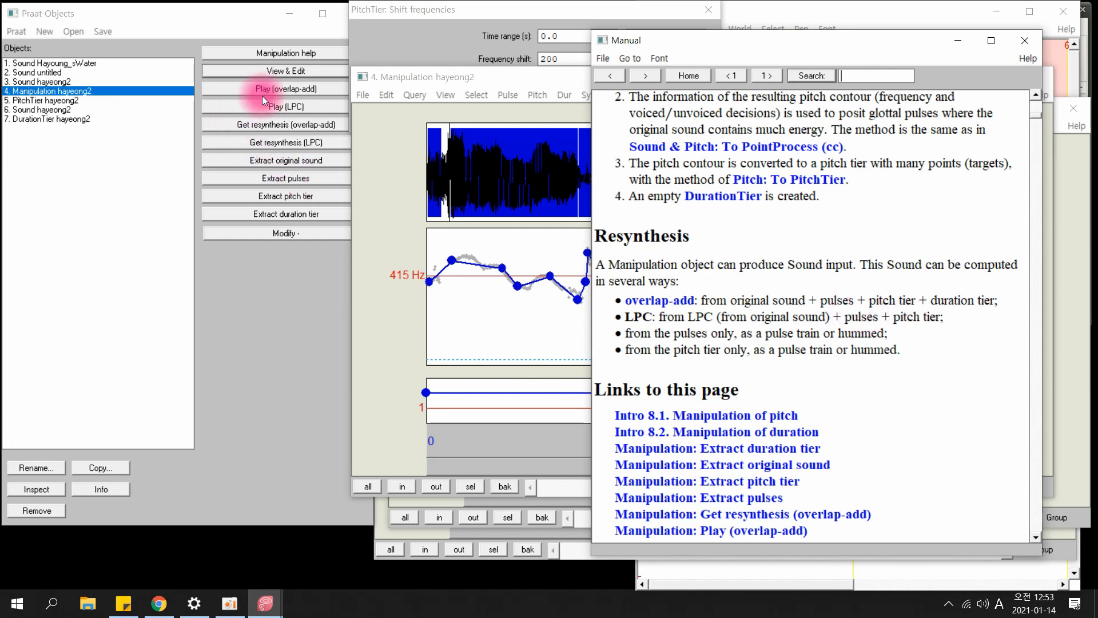
left_click(278, 124)
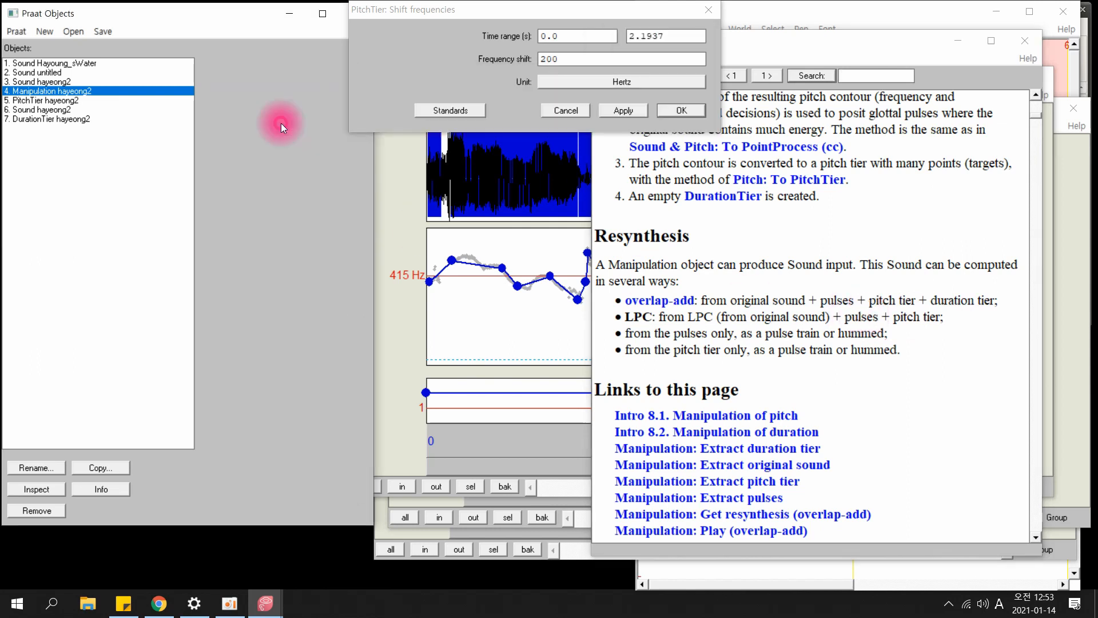
left_click_drag(461, 15, 646, 17)
left_click(55, 132)
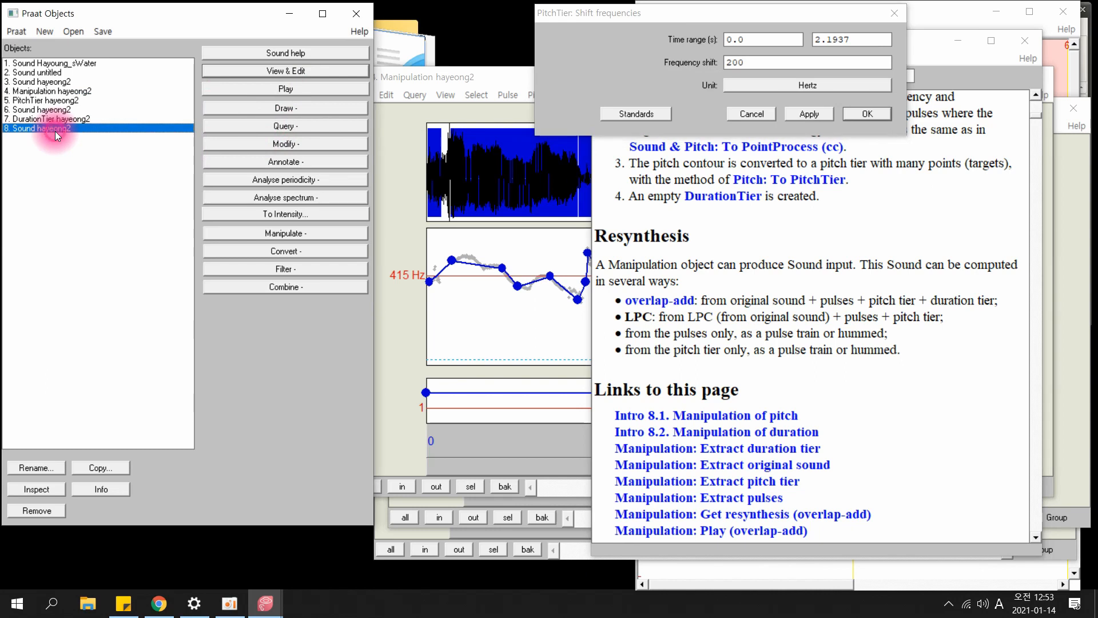
- Rename the new Sound as hayeong2-1 and save it as the WAV file hayeong2-1.wav in the #P011 manipulate folder
left_click(99, 32)
left_click(153, 102)
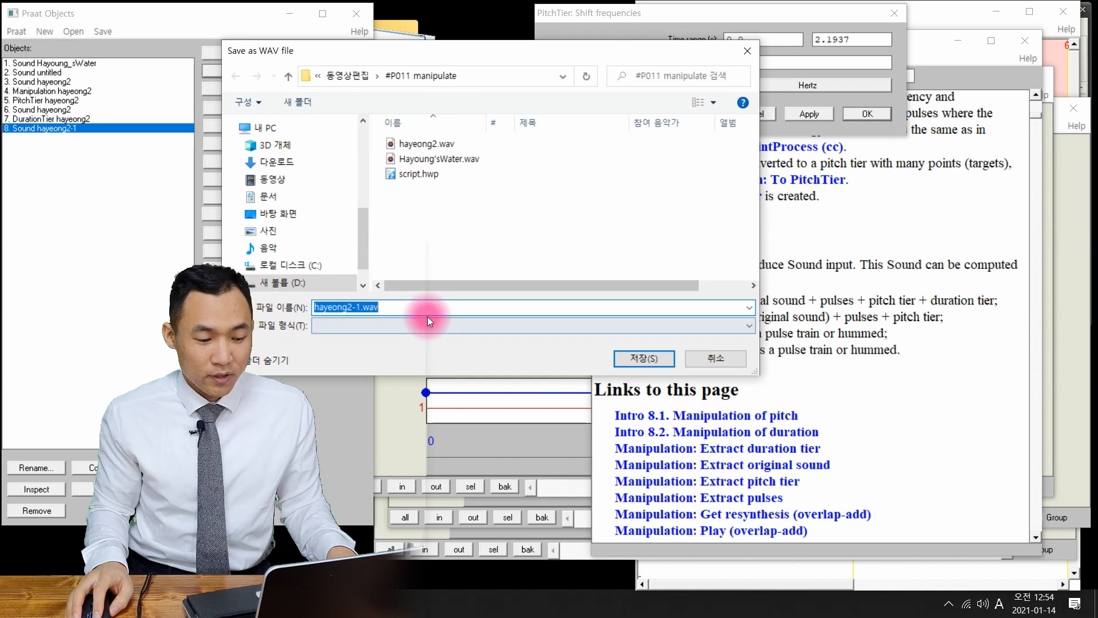
left_click(636, 357)
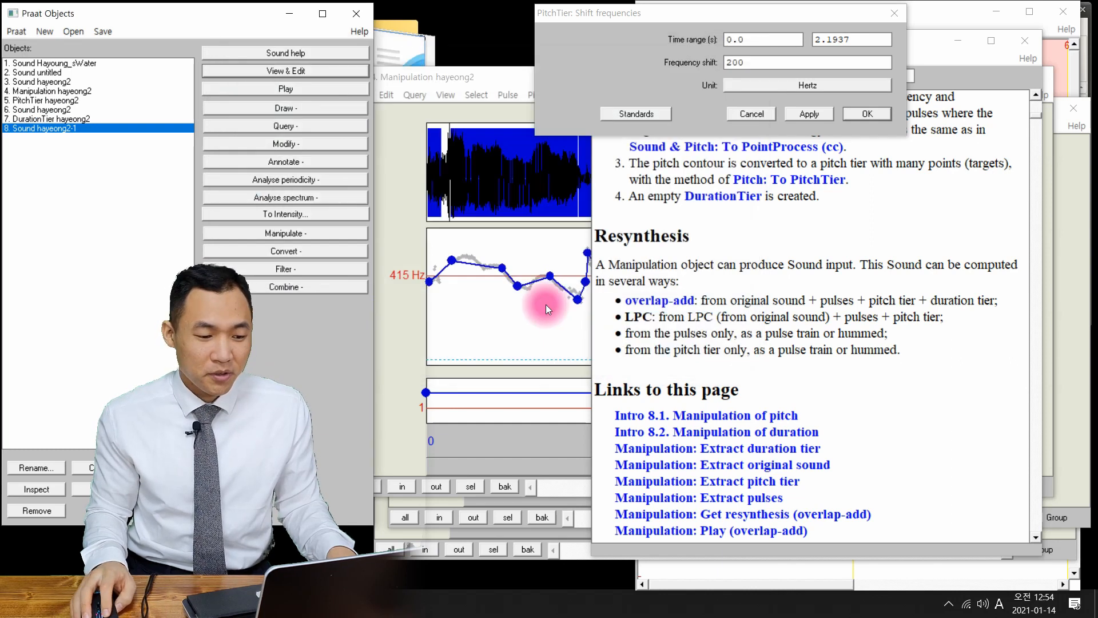